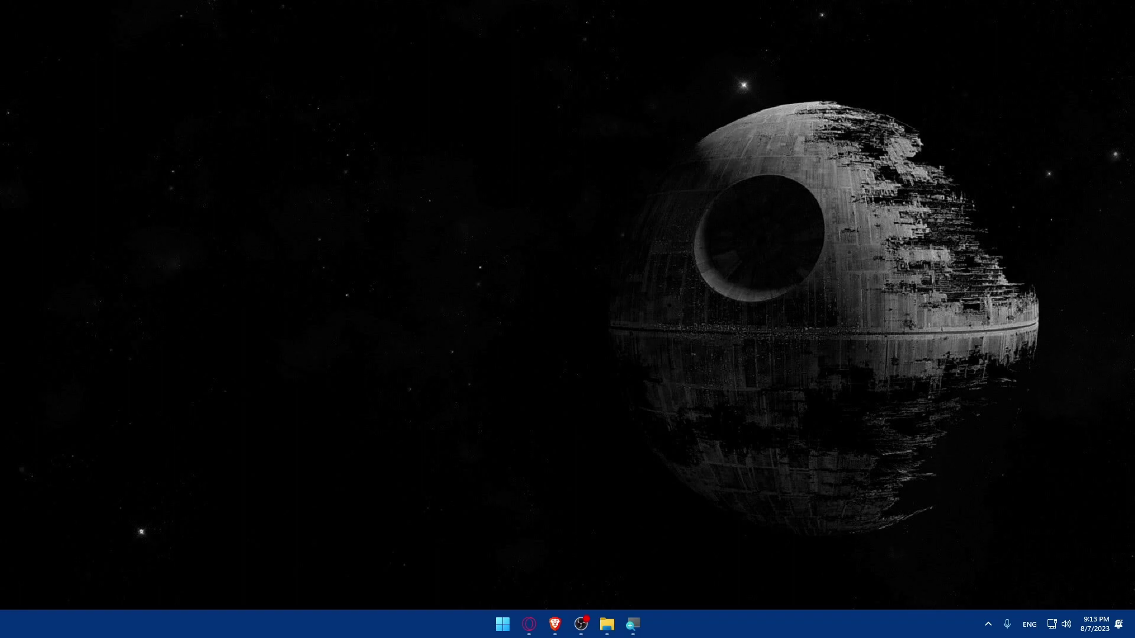
- Launch Brave and load stripe.com
{"action": "left_click", "coordinate": [554, 624]}
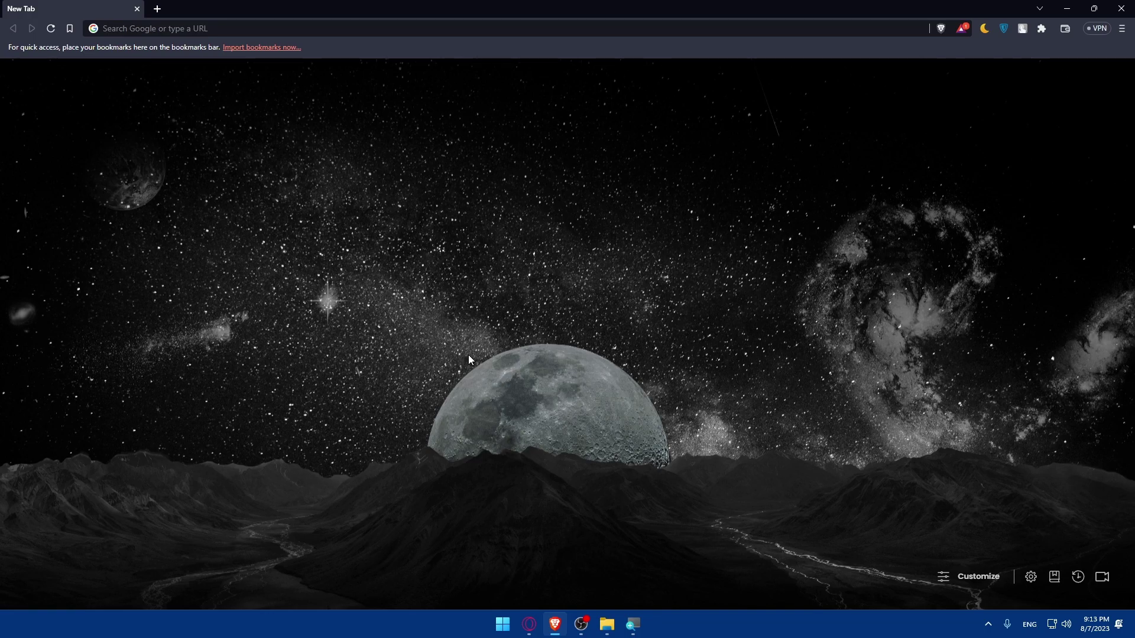
{"action": "left_click", "coordinate": [225, 26]}
{"action": "type", "text": "stripr"}
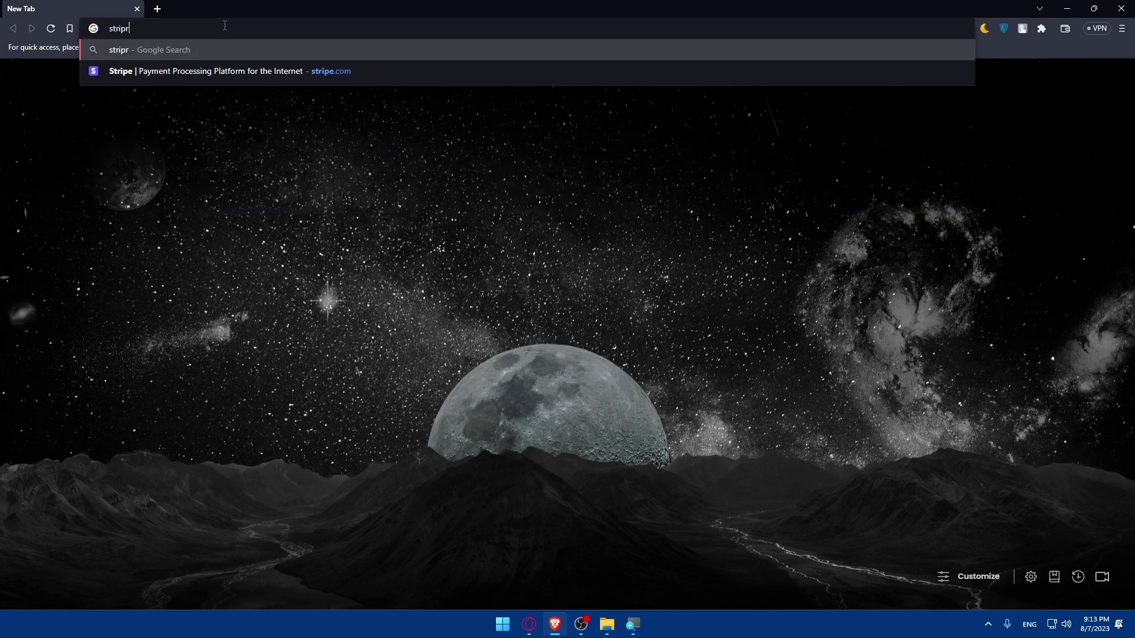
{"action": "key", "text": "BackSpace"}
{"action": "type", "text": "e.com"}
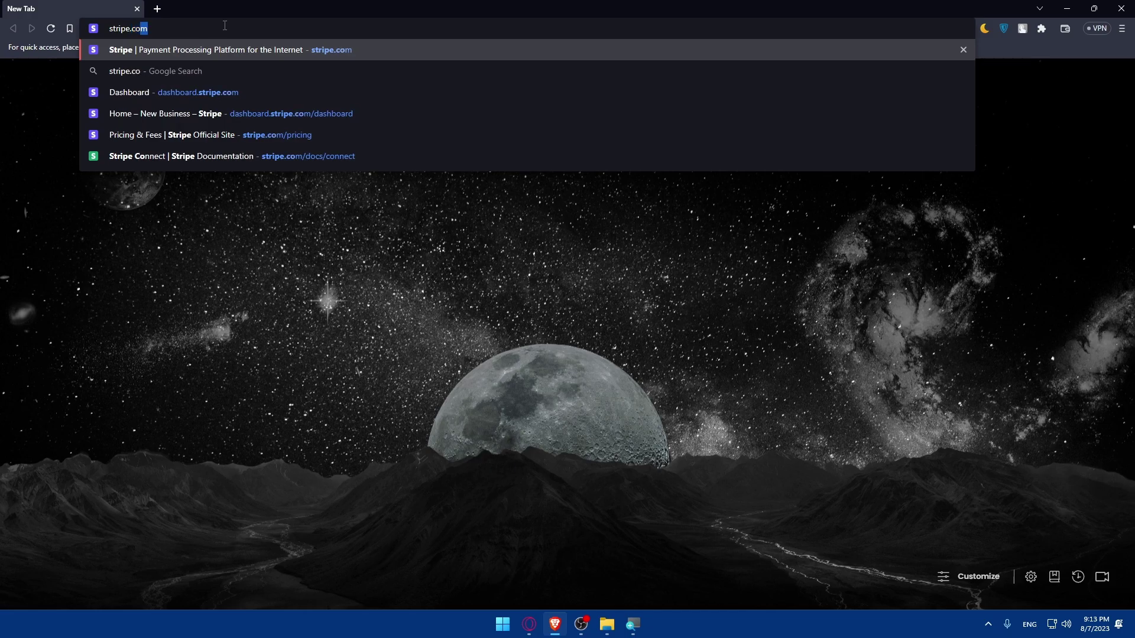
{"action": "key", "text": "Return"}
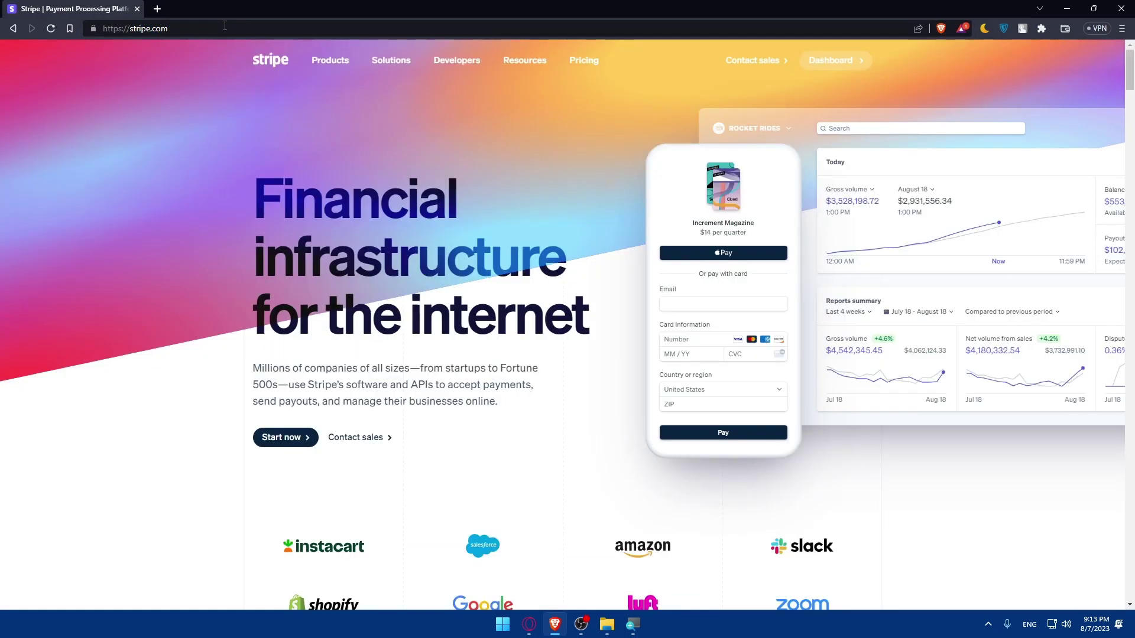
- Scroll down through the Stripe homepage's product sections and back toward the top
{"action": "mouse_move", "coordinate": [390, 59]}
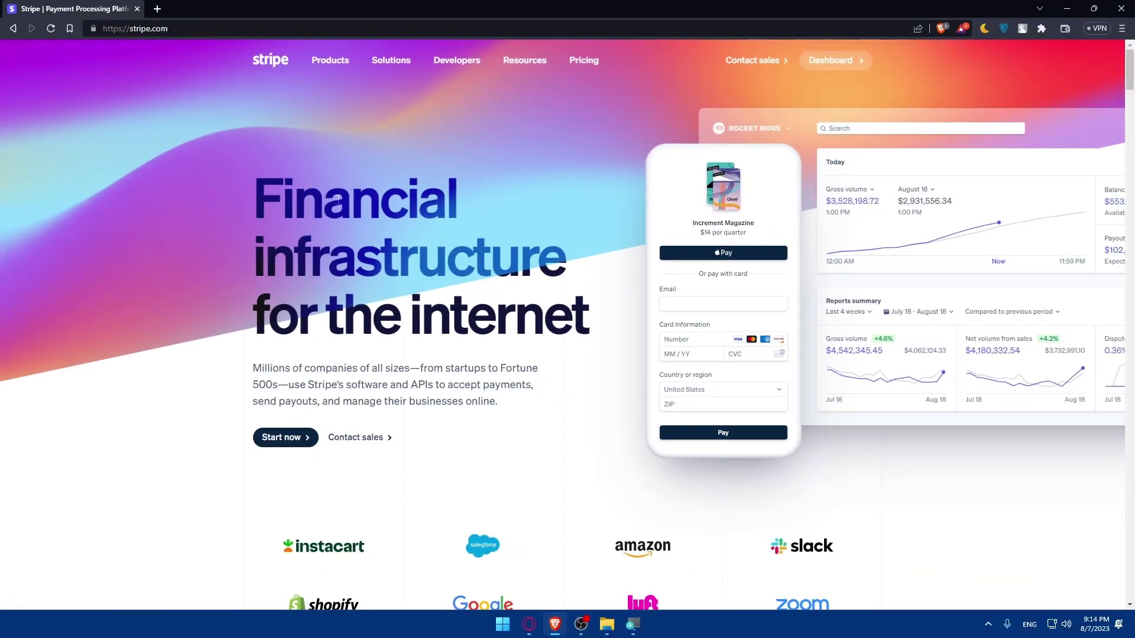
{"action": "scroll", "coordinate": [338, 201], "scroll_direction": "down", "scroll_amount": 5}
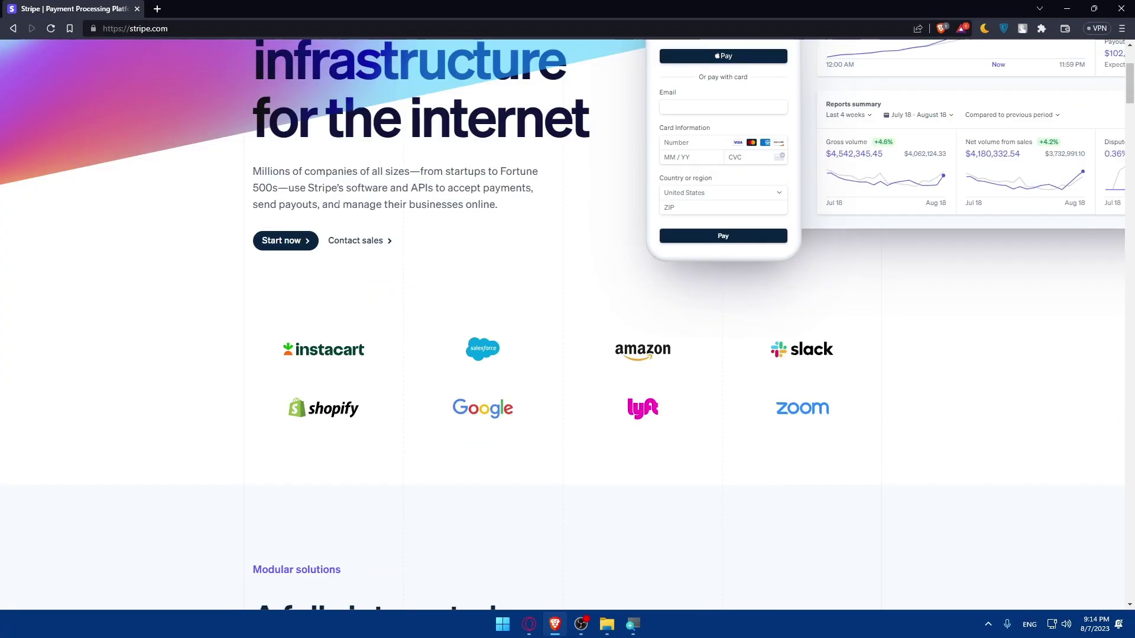
{"action": "scroll", "coordinate": [338, 204], "scroll_direction": "down", "scroll_amount": 3}
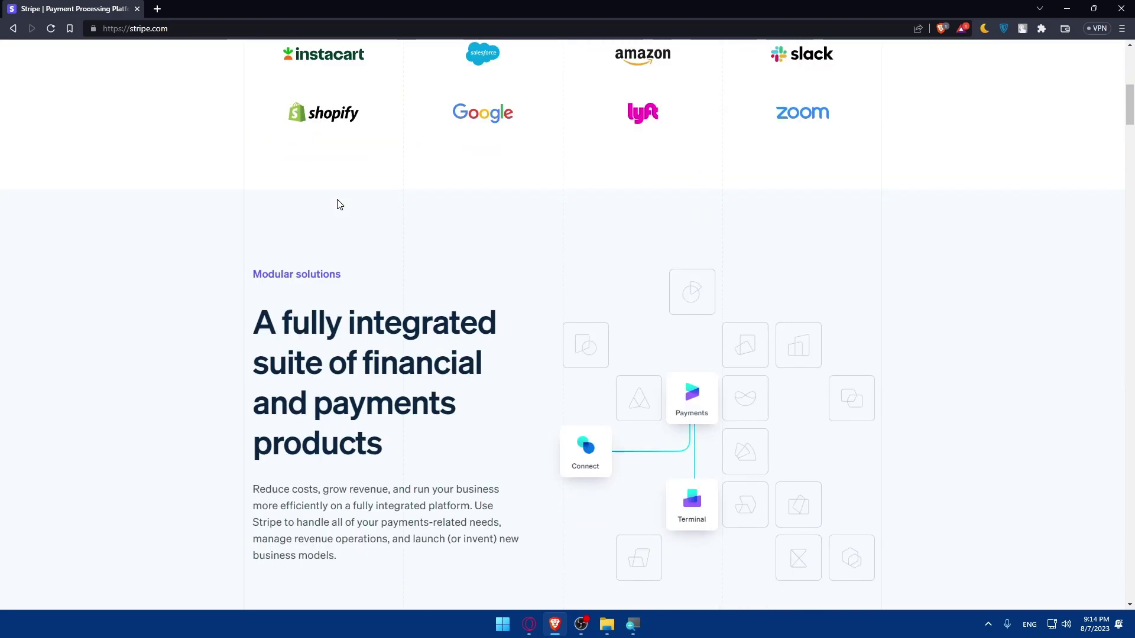
{"action": "scroll", "coordinate": [338, 204], "scroll_direction": "down", "scroll_amount": 2}
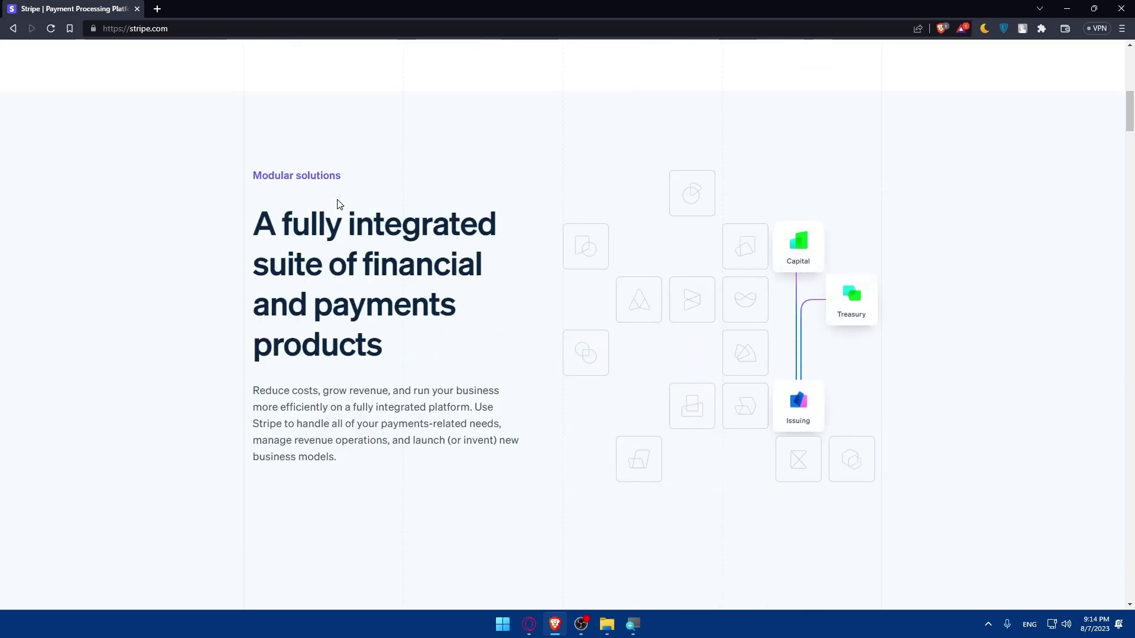
{"action": "scroll", "coordinate": [338, 204], "scroll_direction": "down", "scroll_amount": 3}
{"action": "scroll", "coordinate": [337, 203], "scroll_direction": "down", "scroll_amount": 14}
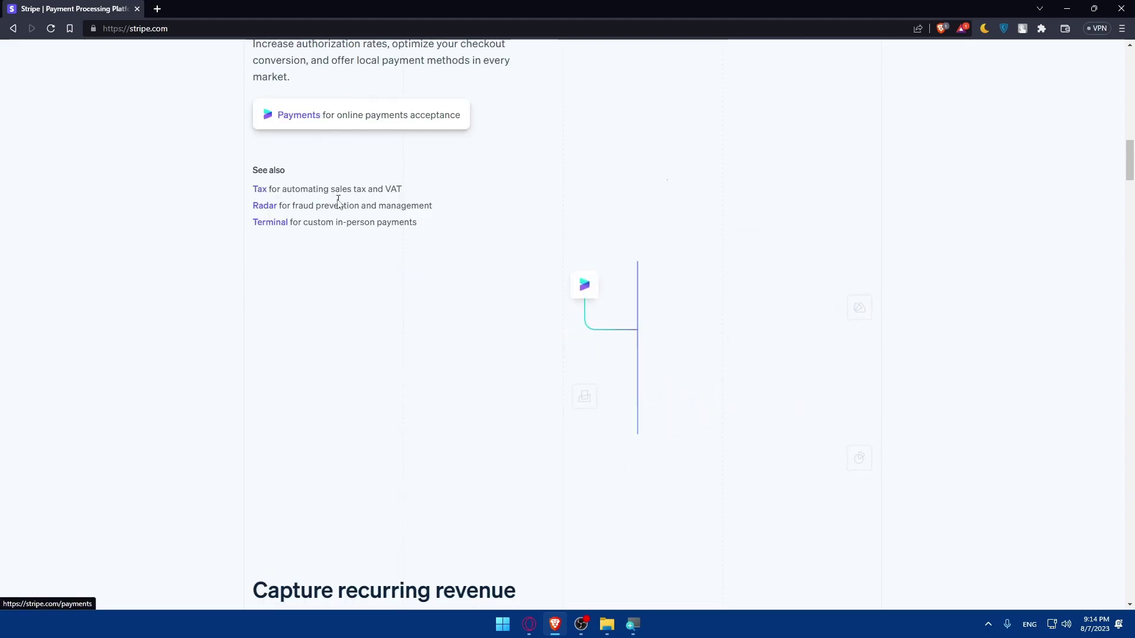
{"action": "scroll", "coordinate": [336, 203], "scroll_direction": "down", "scroll_amount": 15}
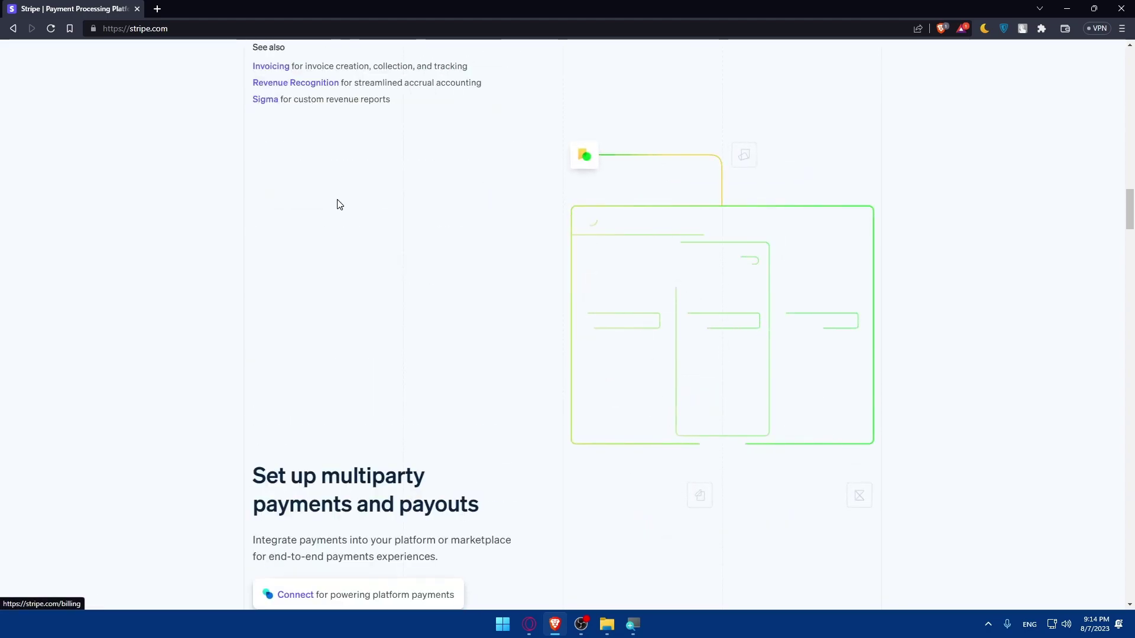
{"action": "scroll", "coordinate": [337, 204], "scroll_direction": "down", "scroll_amount": 5}
{"action": "scroll", "coordinate": [337, 203], "scroll_direction": "up", "scroll_amount": 20}
{"action": "scroll", "coordinate": [339, 204], "scroll_direction": "up", "scroll_amount": 5}
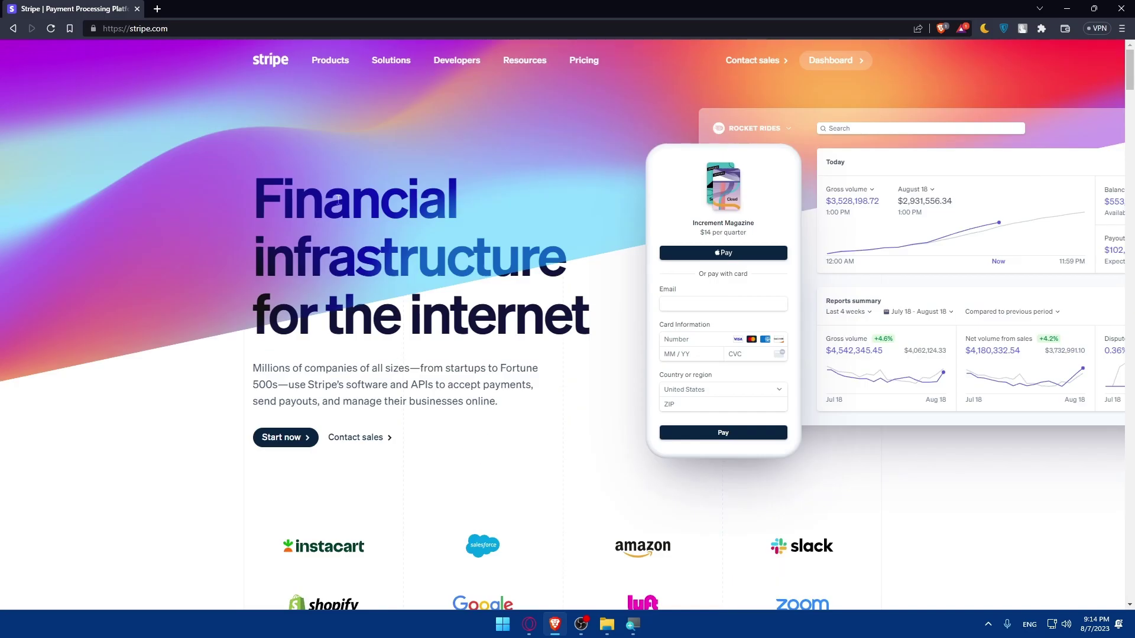
- Open the Stripe Dashboard, then exit the activation steps and confirm Leave to reach the New Business home
{"action": "left_click", "coordinate": [834, 65]}
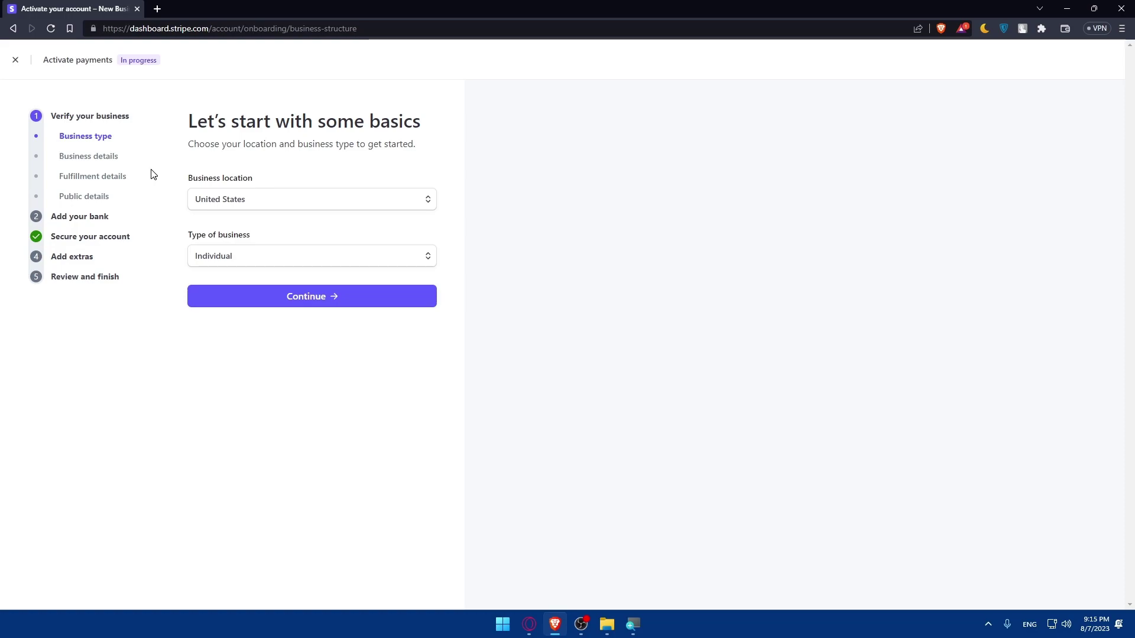
{"action": "left_click", "coordinate": [15, 60]}
{"action": "left_click", "coordinate": [614, 95]}
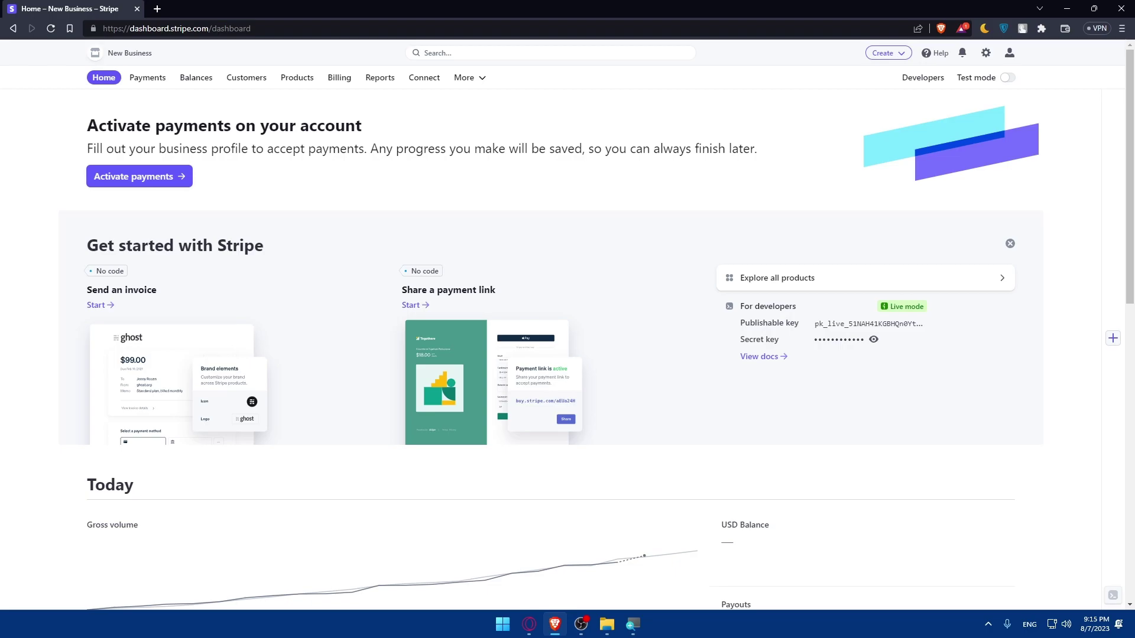
- Load xero.com in a new tab, visit the Log in page, then return to the homepage
{"action": "left_click", "coordinate": [158, 9]}
{"action": "type", "text": "xero.com"}
{"action": "key", "text": "Return"}
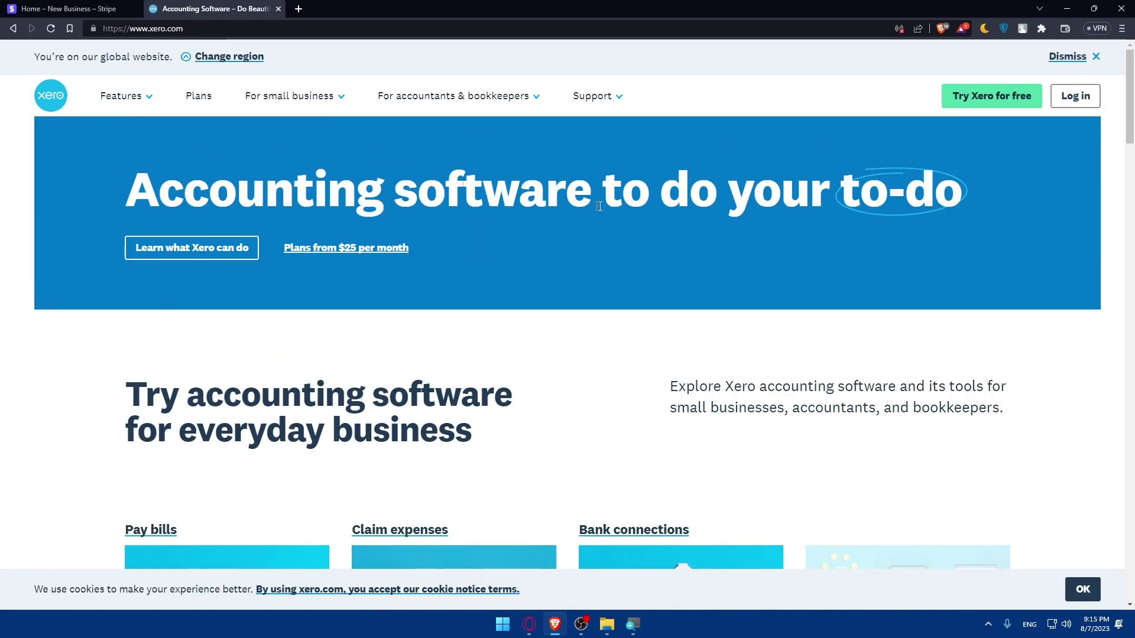
{"action": "left_click", "coordinate": [1073, 97]}
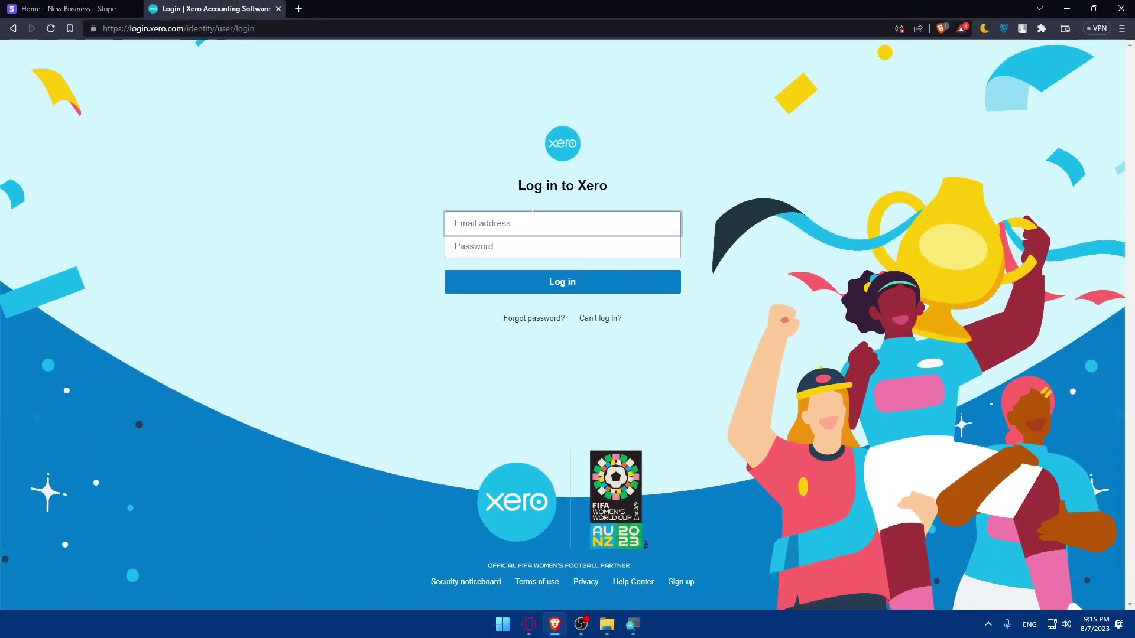
{"action": "key", "text": "alt+Left"}
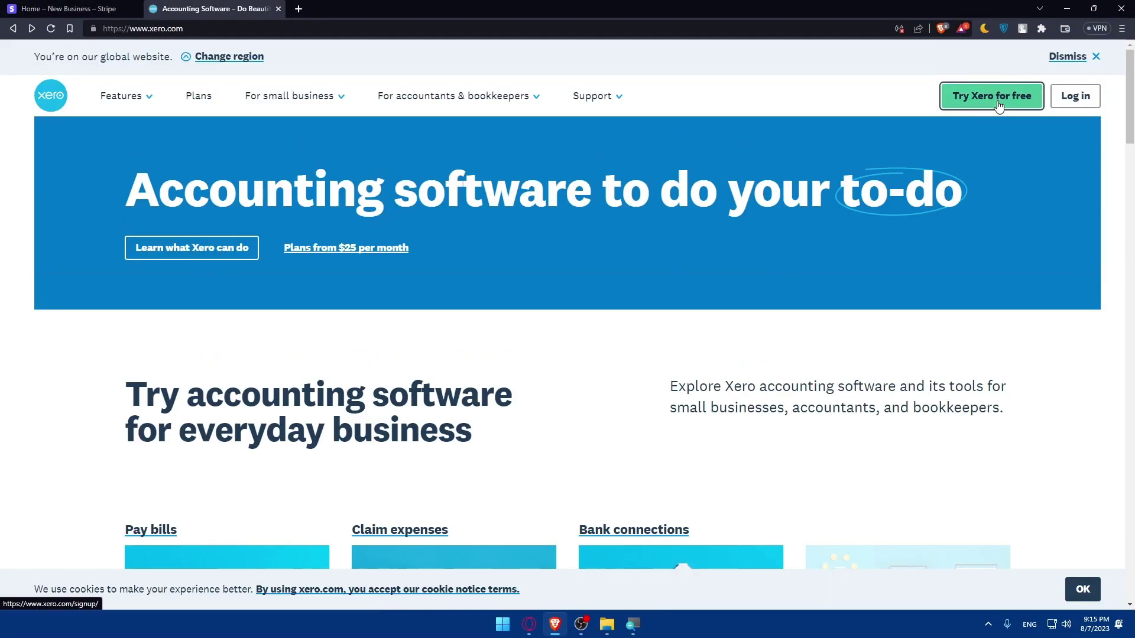
- Open the 'Start a 30-day free trial' sign-up form via Try Xero for free
{"action": "left_click", "coordinate": [999, 100]}
{"action": "scroll", "coordinate": [637, 260], "scroll_direction": "down", "scroll_amount": 5}
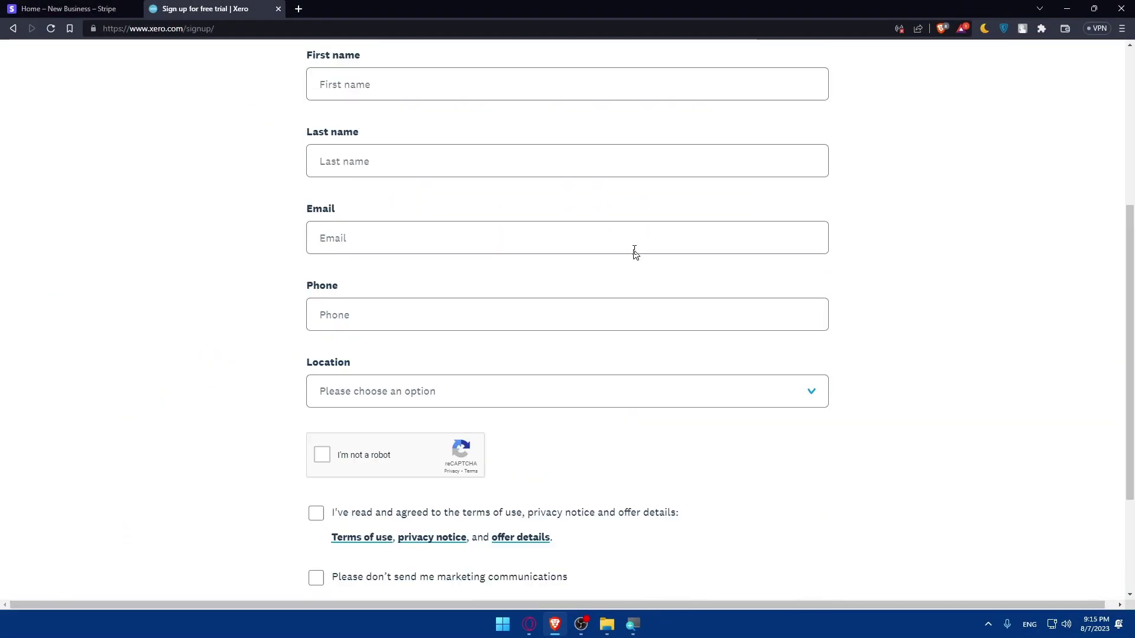
{"action": "scroll", "coordinate": [635, 249], "scroll_direction": "up", "scroll_amount": 2}
{"action": "scroll", "coordinate": [635, 249], "scroll_direction": "down", "scroll_amount": 4}
{"action": "scroll", "coordinate": [632, 249], "scroll_direction": "up", "scroll_amount": 5}
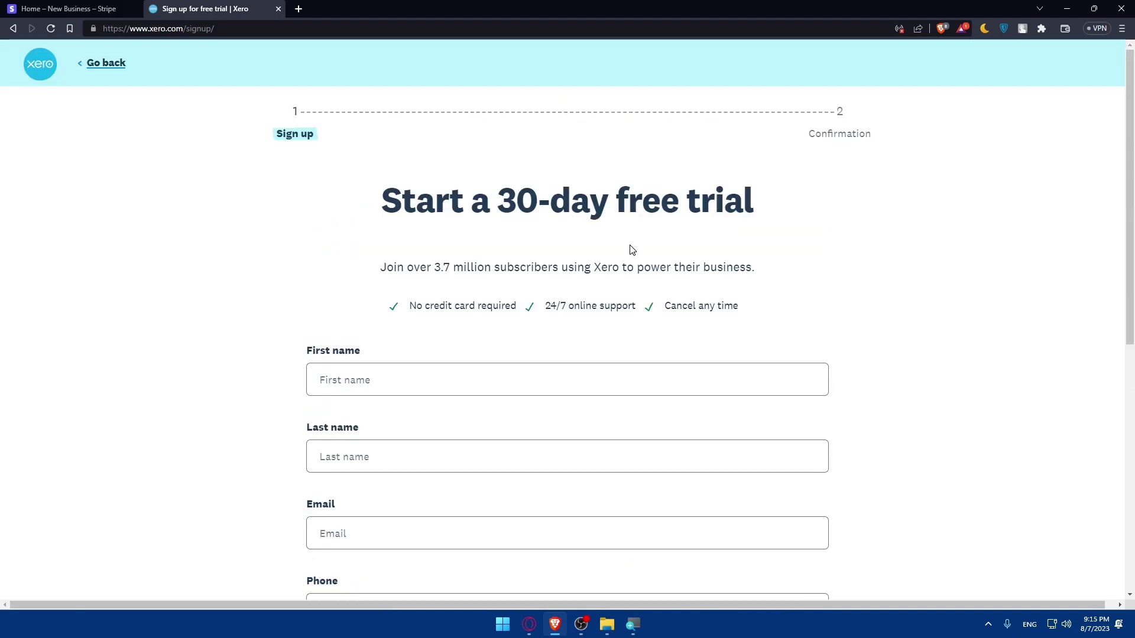
{"action": "scroll", "coordinate": [624, 247], "scroll_direction": "down", "scroll_amount": 1}
{"action": "scroll", "coordinate": [535, 248], "scroll_direction": "down", "scroll_amount": 1}
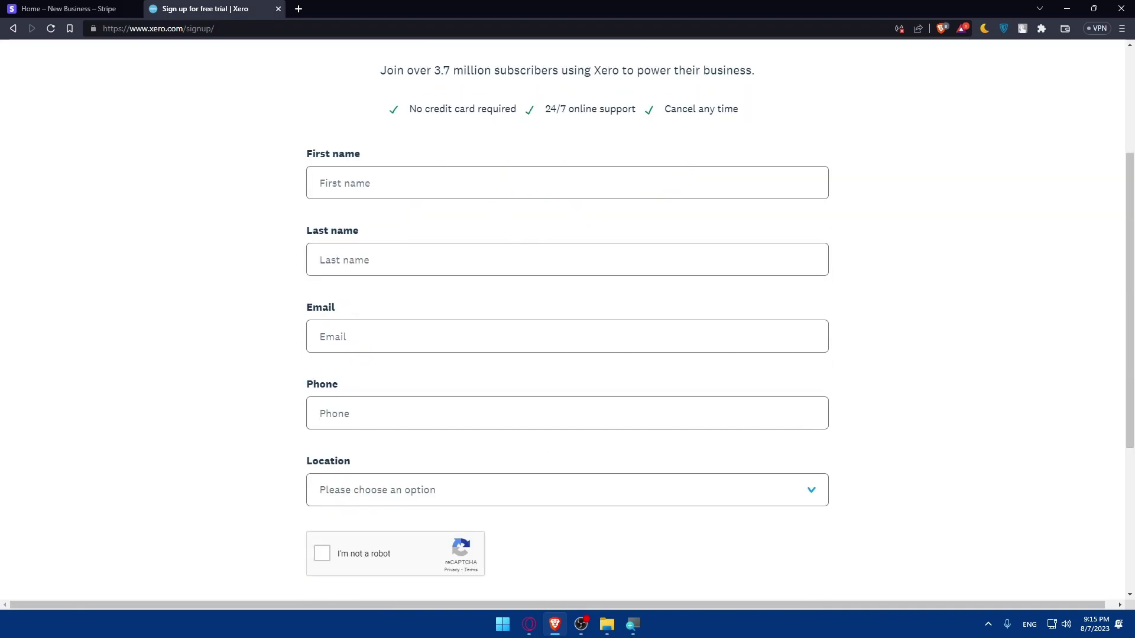
- Fill in the first name, last name, e-mail address and phone number fields
{"action": "left_click", "coordinate": [320, 183]}
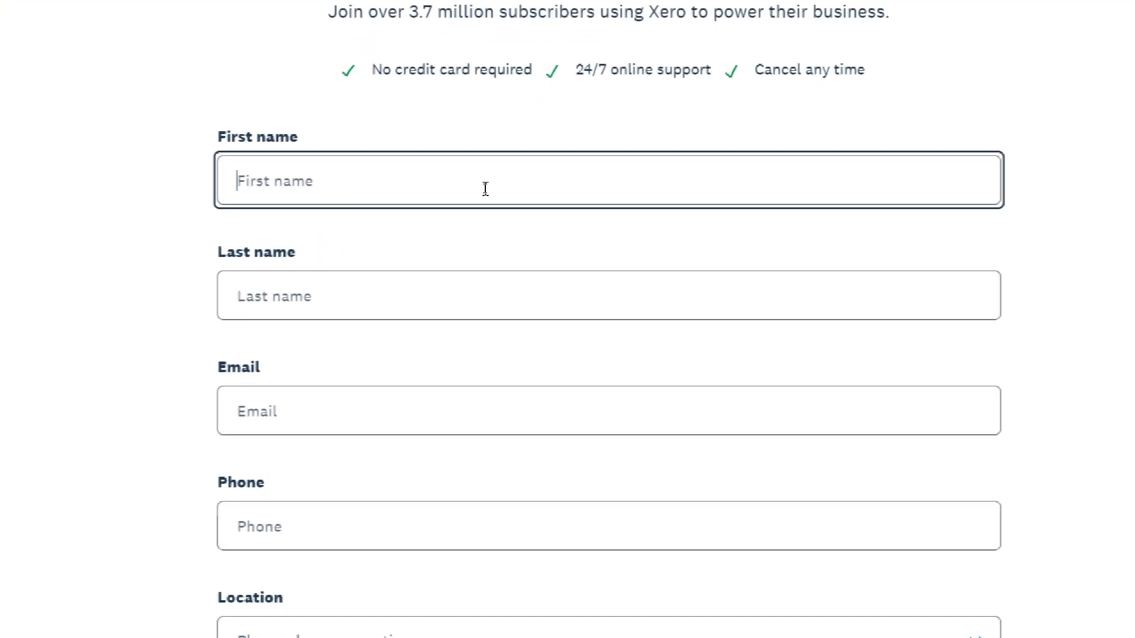
{"action": "type", "text": "te"}
{"action": "left_click", "coordinate": [460, 291]}
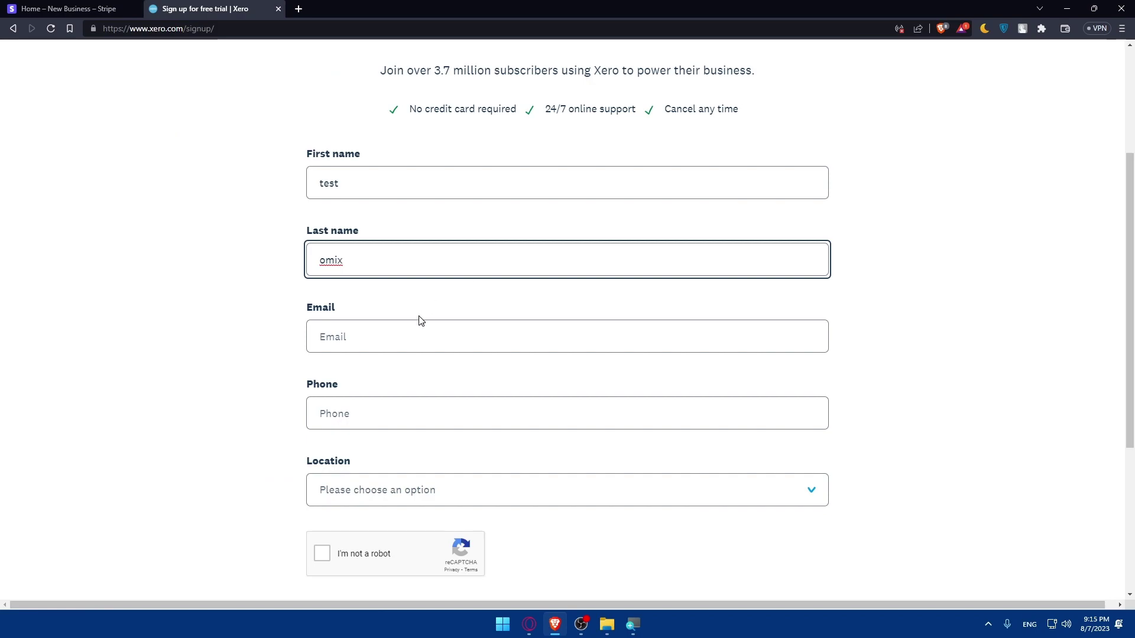
{"action": "left_click", "coordinate": [421, 325]}
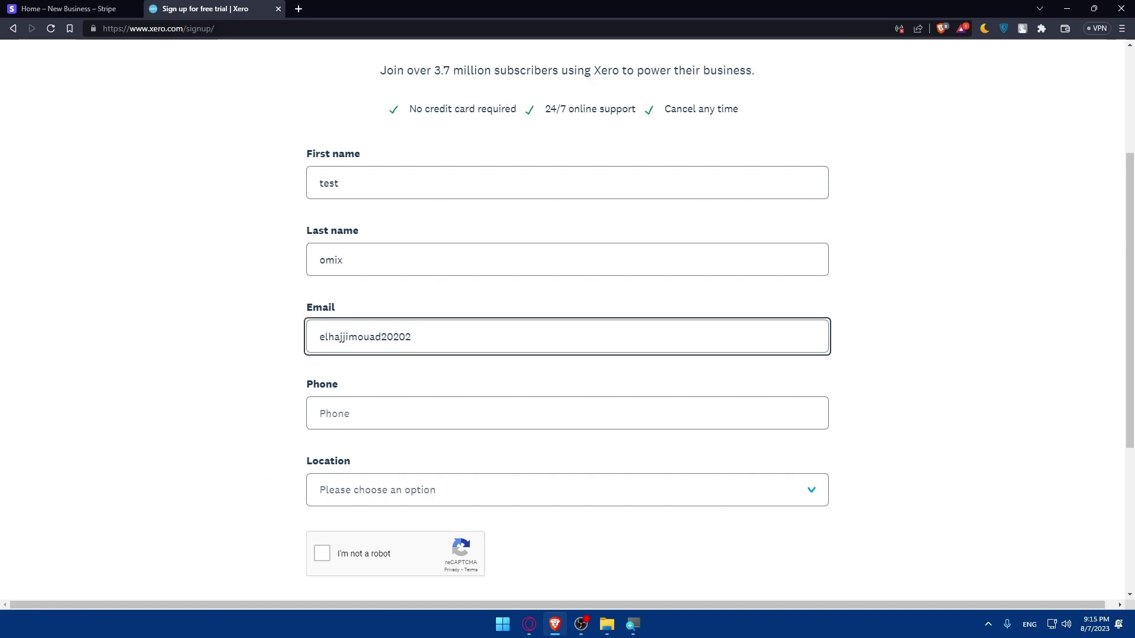
{"action": "key", "text": "ctrl+a"}
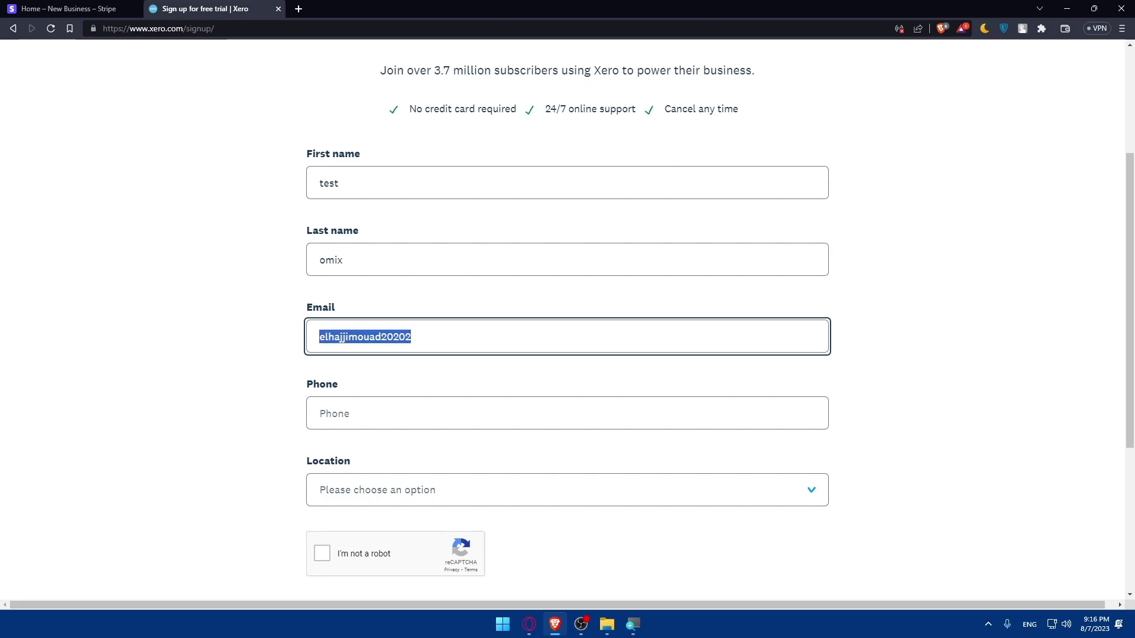
{"action": "type", "text": "bi"}
{"action": "key", "text": "BackSpace"}
{"action": "key", "text": "BackSpace"}
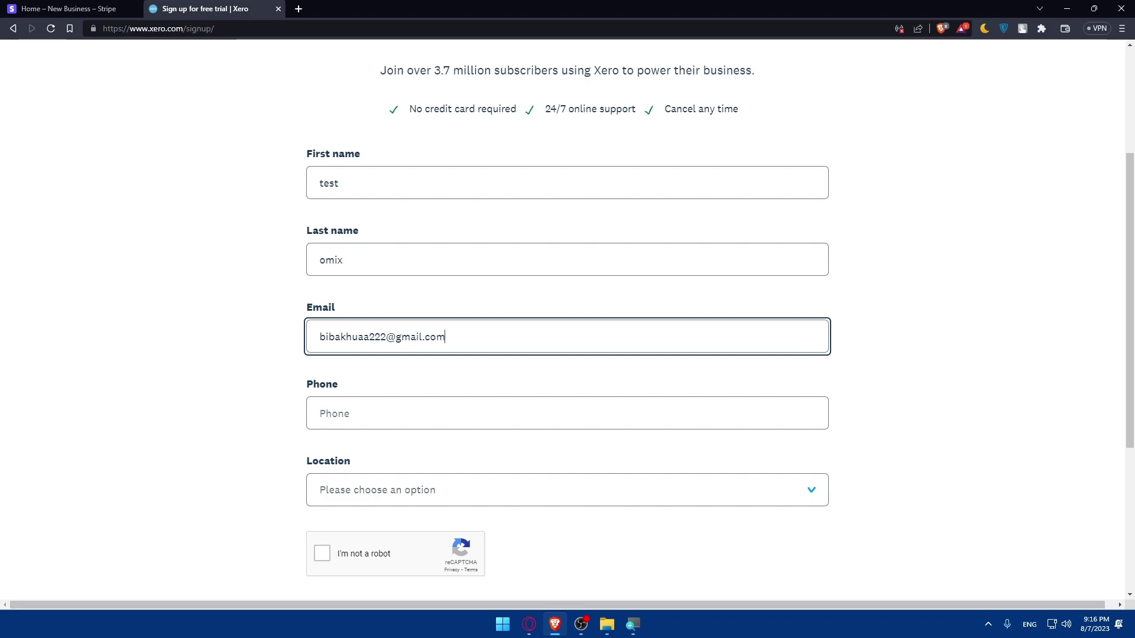
{"action": "key", "text": "Tab"}
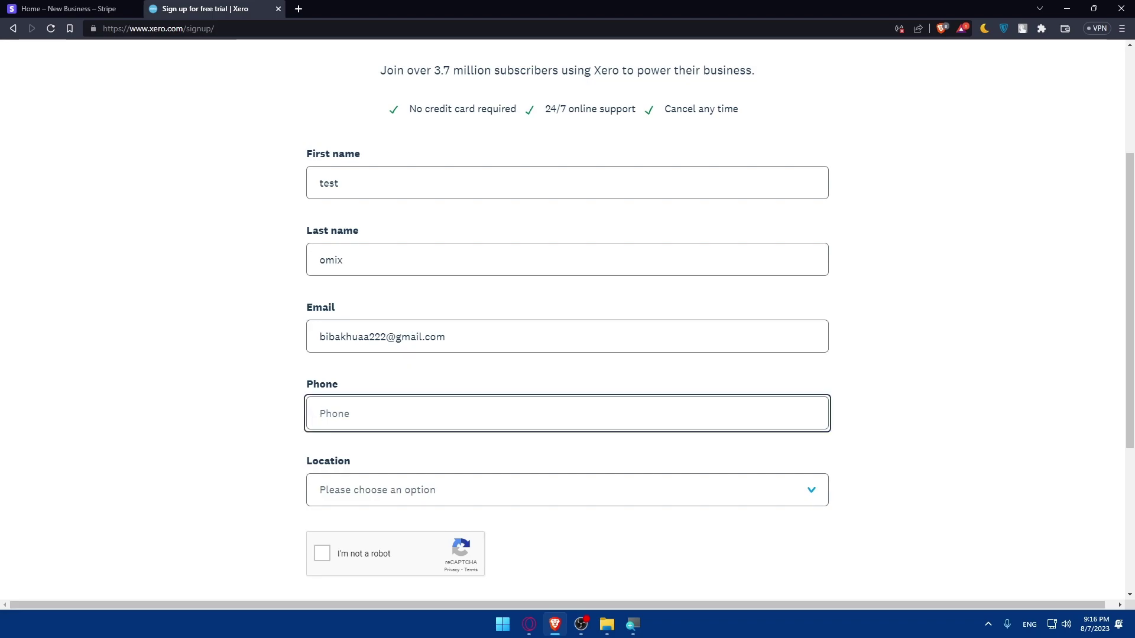
- Choose Morocco as the location
{"action": "left_click", "coordinate": [367, 494]}
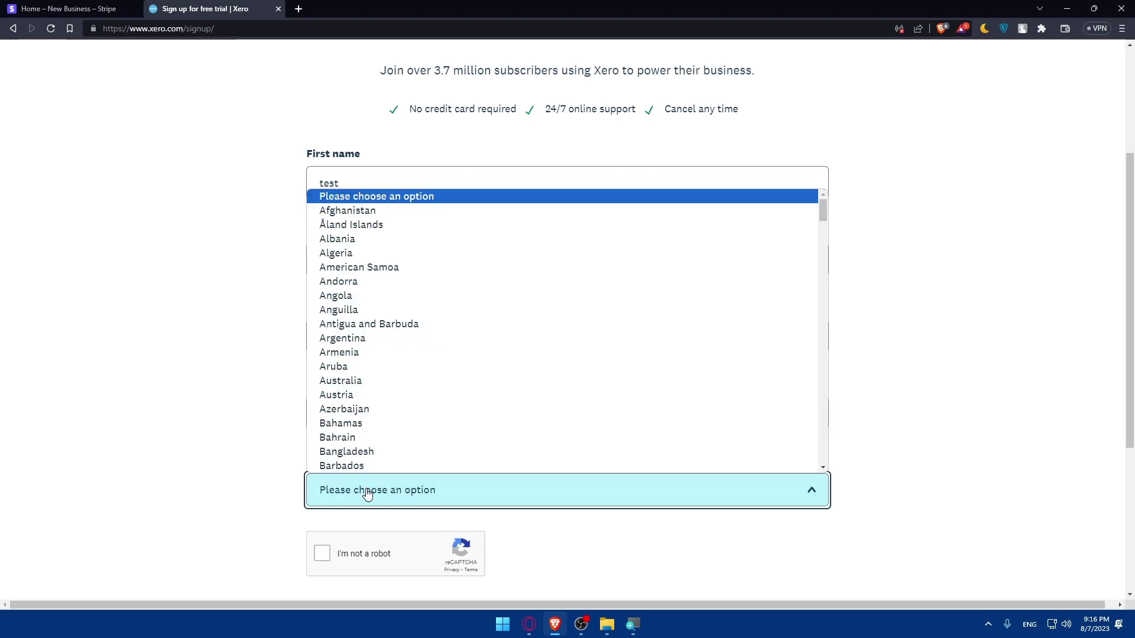
{"action": "left_click", "coordinate": [269, 483]}
{"action": "left_click", "coordinate": [348, 493]}
{"action": "type", "text": "morocco"}
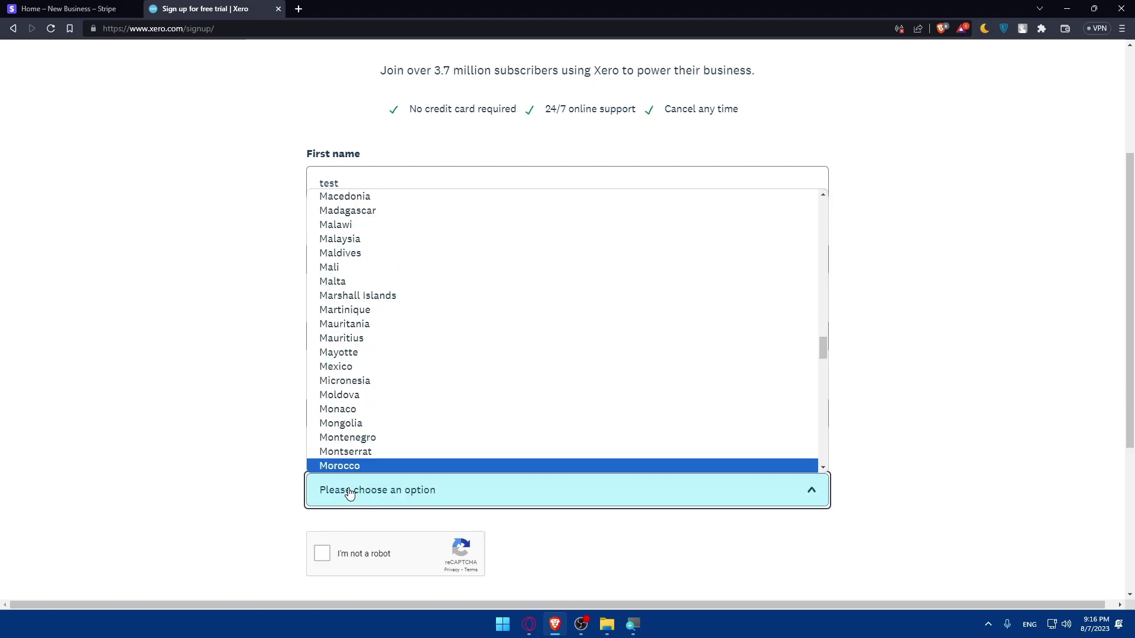
{"action": "left_click", "coordinate": [342, 468]}
- Pass the reCAPTCHA check and agree to the terms and privacy notice
{"action": "left_click", "coordinate": [323, 554]}
{"action": "scroll", "coordinate": [354, 529], "scroll_direction": "down", "scroll_amount": 3}
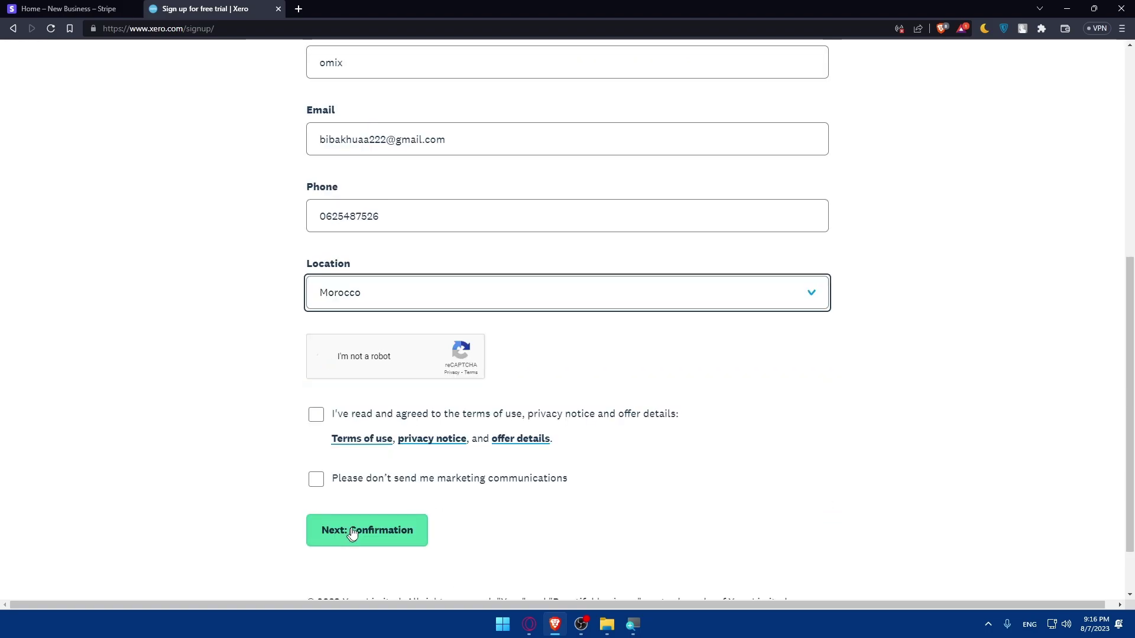
{"action": "left_click", "coordinate": [319, 421]}
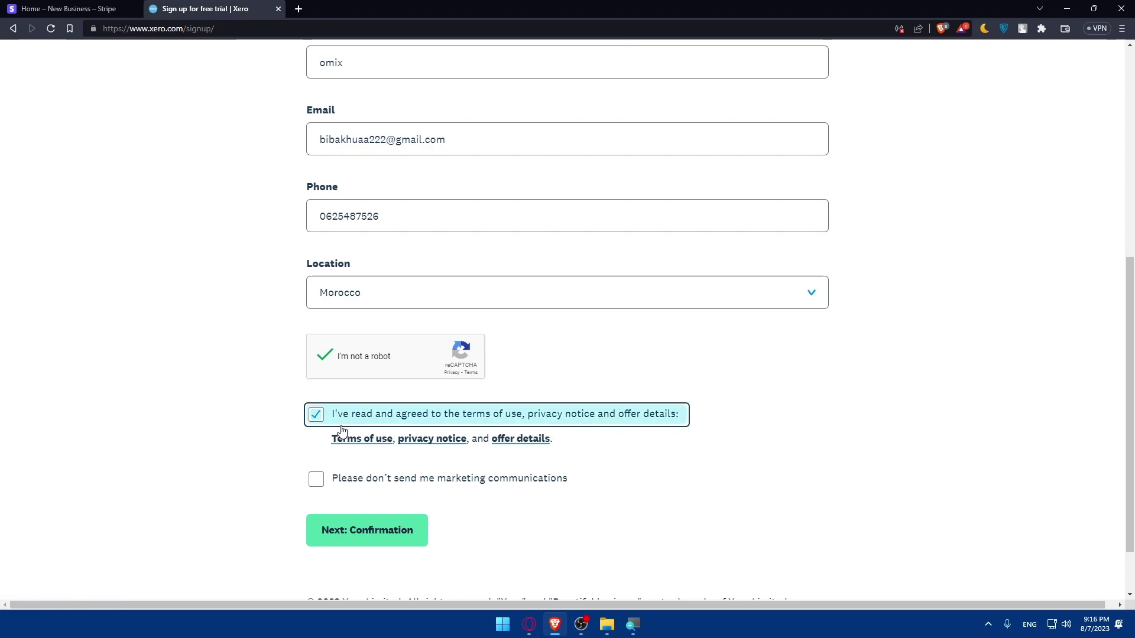
- Open the Terms of use, privacy notice and offer details in new tabs
{"action": "right_click", "coordinate": [374, 440]}
{"action": "left_click", "coordinate": [428, 299]}
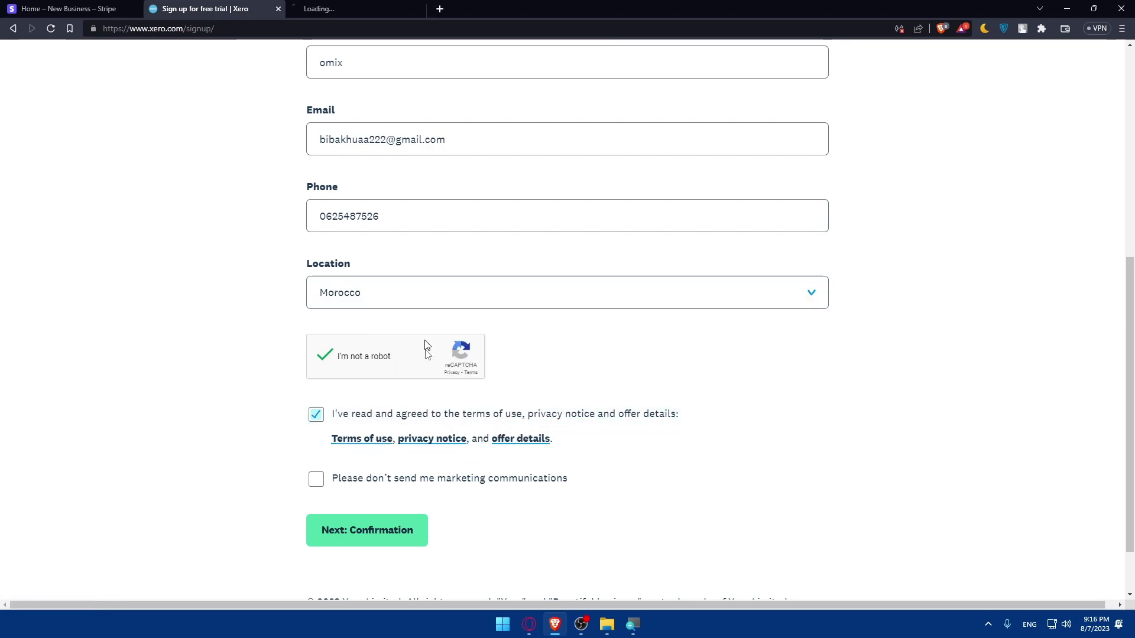
{"action": "right_click", "coordinate": [428, 444]}
{"action": "left_click", "coordinate": [494, 299]}
{"action": "right_click", "coordinate": [520, 442]}
{"action": "left_click", "coordinate": [560, 300]}
- Skim and close the legal tabs, opt out of marketing, and submit the sign-up
{"action": "key", "text": "ctrl+Tab"}
{"action": "scroll", "coordinate": [502, 239], "scroll_direction": "down", "scroll_amount": 20}
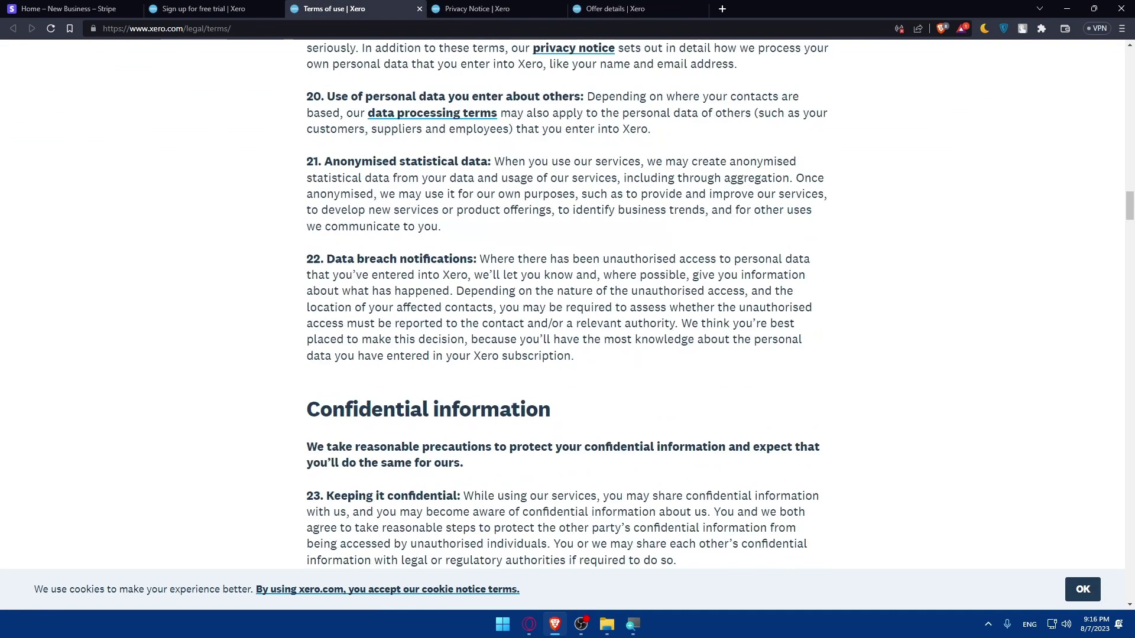
{"action": "key", "text": "ctrl+w"}
{"action": "scroll", "coordinate": [450, 245], "scroll_direction": "down", "scroll_amount": 20}
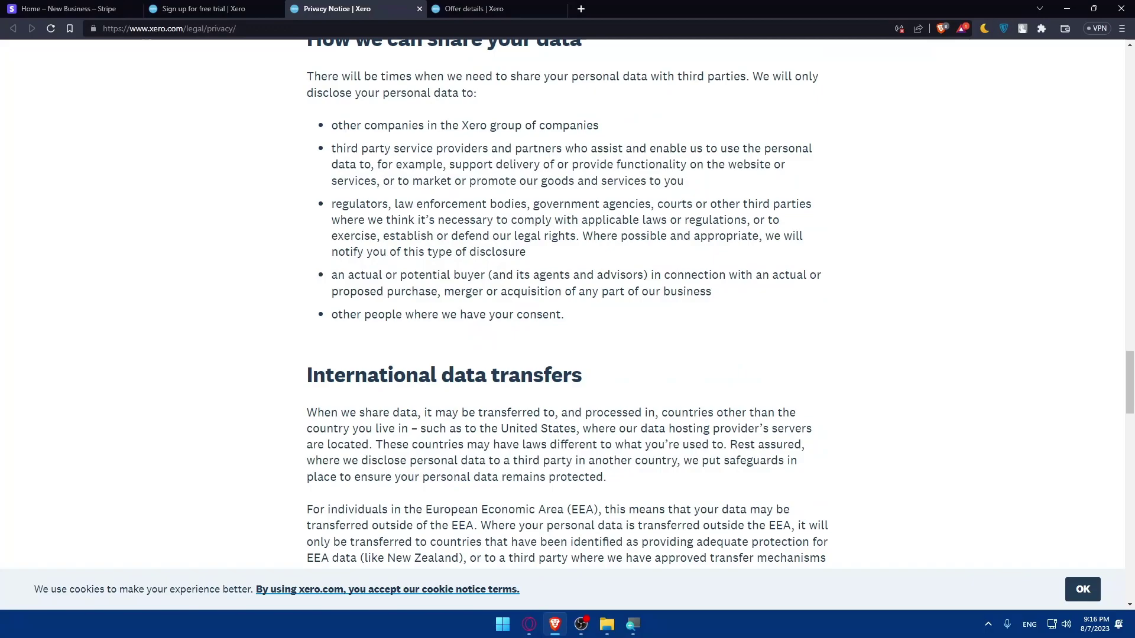
{"action": "key", "text": "ctrl+w"}
{"action": "key", "text": "ctrl+w"}
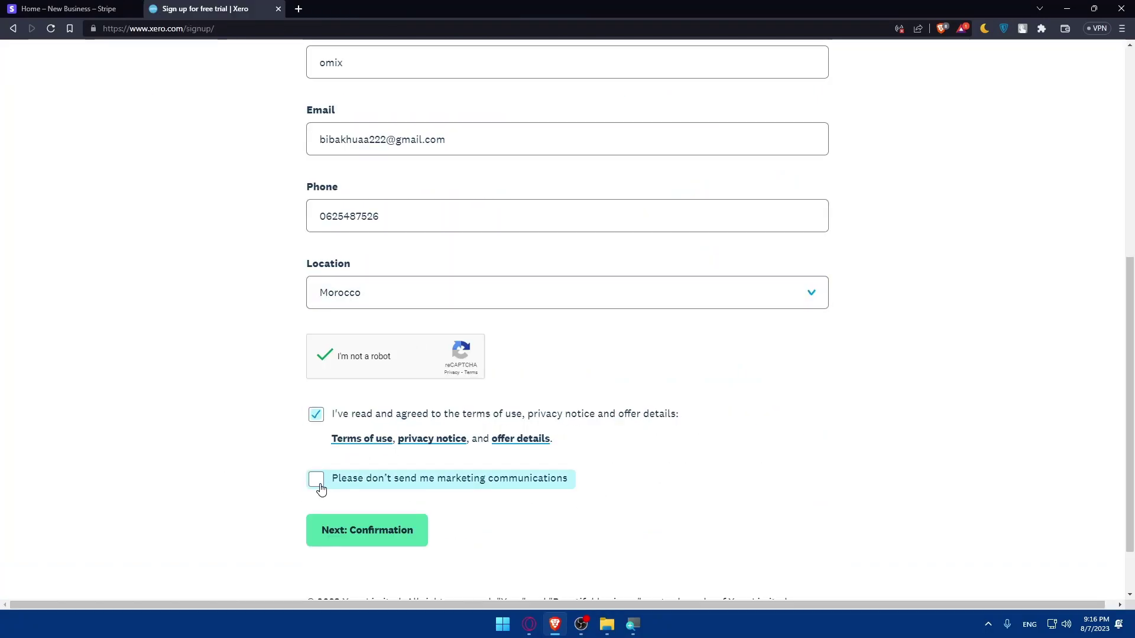
{"action": "left_click", "coordinate": [319, 487]}
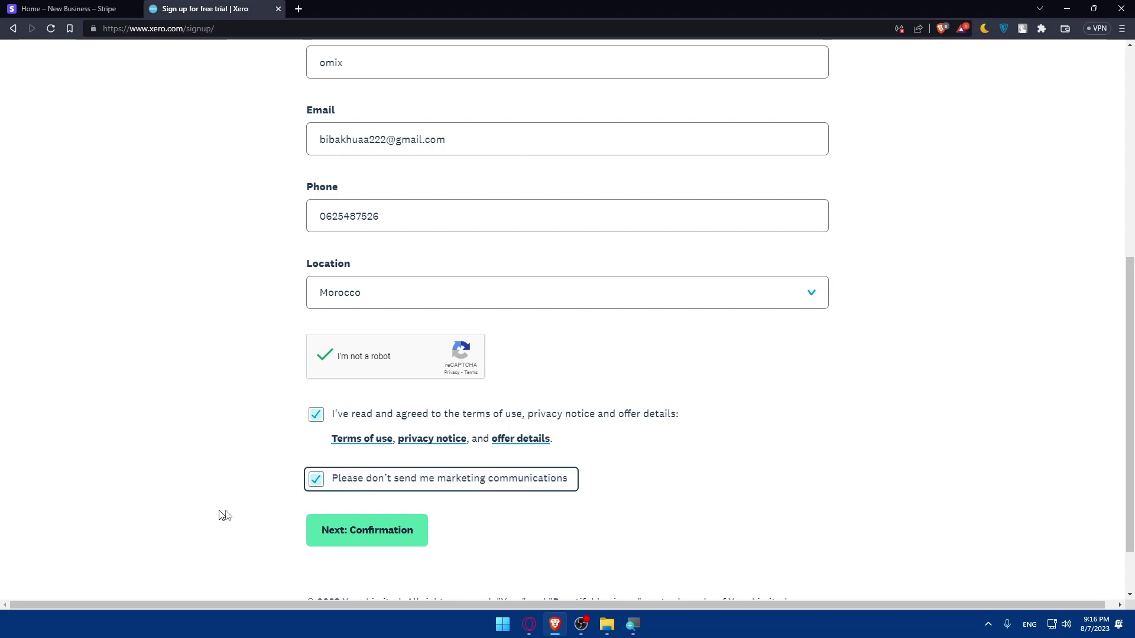
{"action": "left_click", "coordinate": [337, 532]}
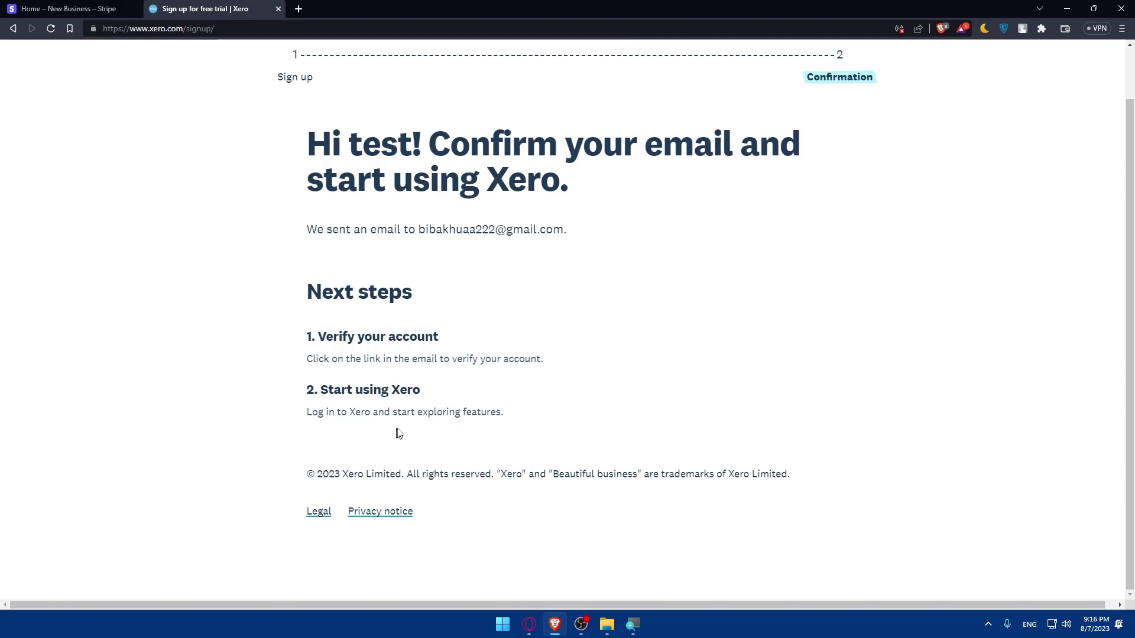
- Open Gmail in a new tab and confirm the address from Xero's 'Confirm your email address' message
{"action": "scroll", "coordinate": [425, 415], "scroll_direction": "up", "scroll_amount": 1}
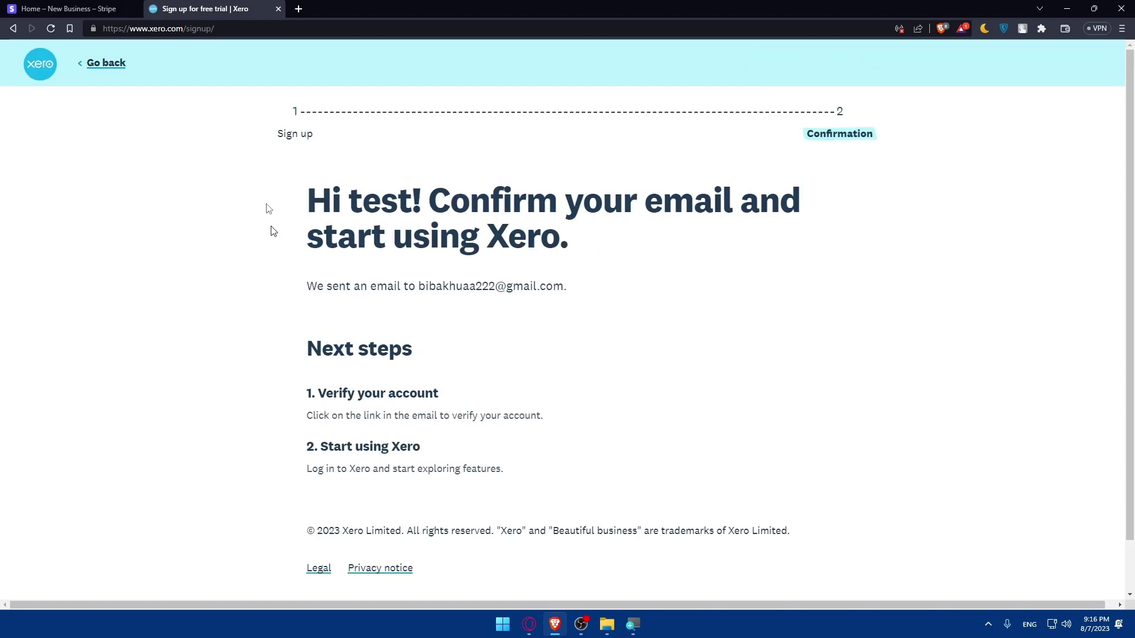
{"action": "left_click", "coordinate": [298, 8]}
{"action": "type", "text": "gam"}
{"action": "key", "text": "Return"}
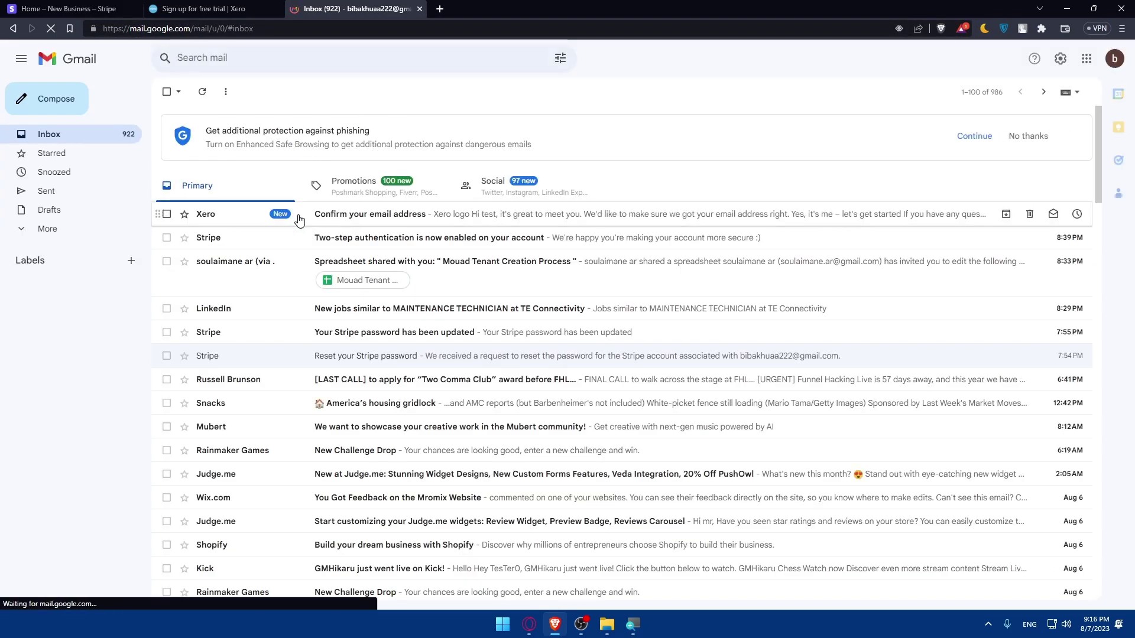
{"action": "left_click", "coordinate": [299, 220]}
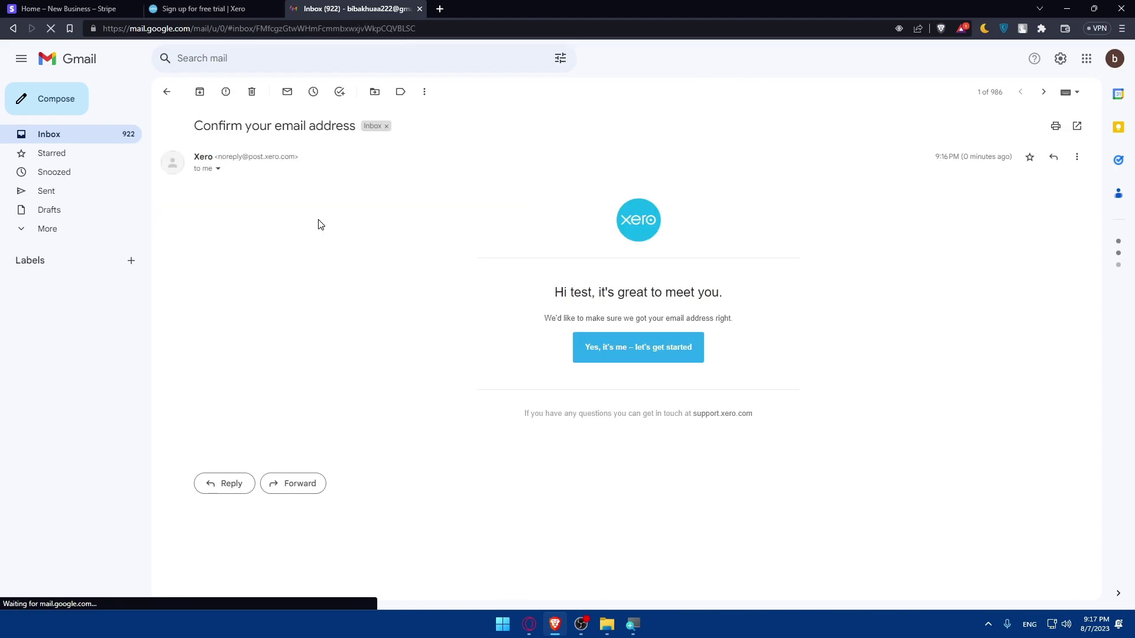
{"action": "left_click", "coordinate": [649, 363]}
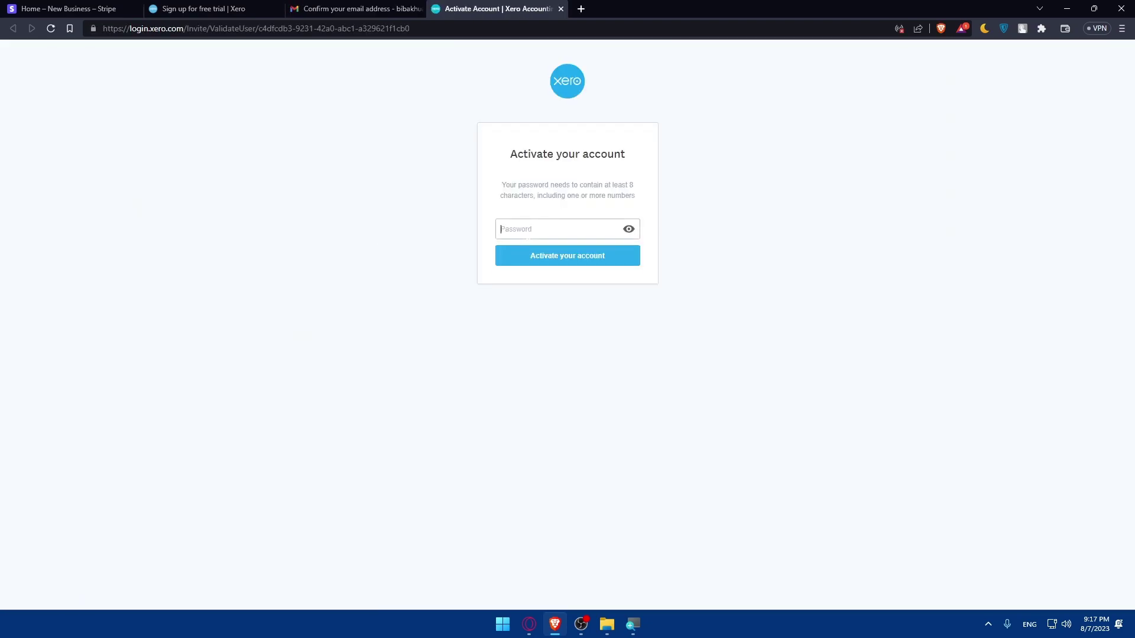
- Enter a new account password and activate the Xero account
{"action": "type", "text": "•••••••••"}
{"action": "left_click", "coordinate": [551, 256]}
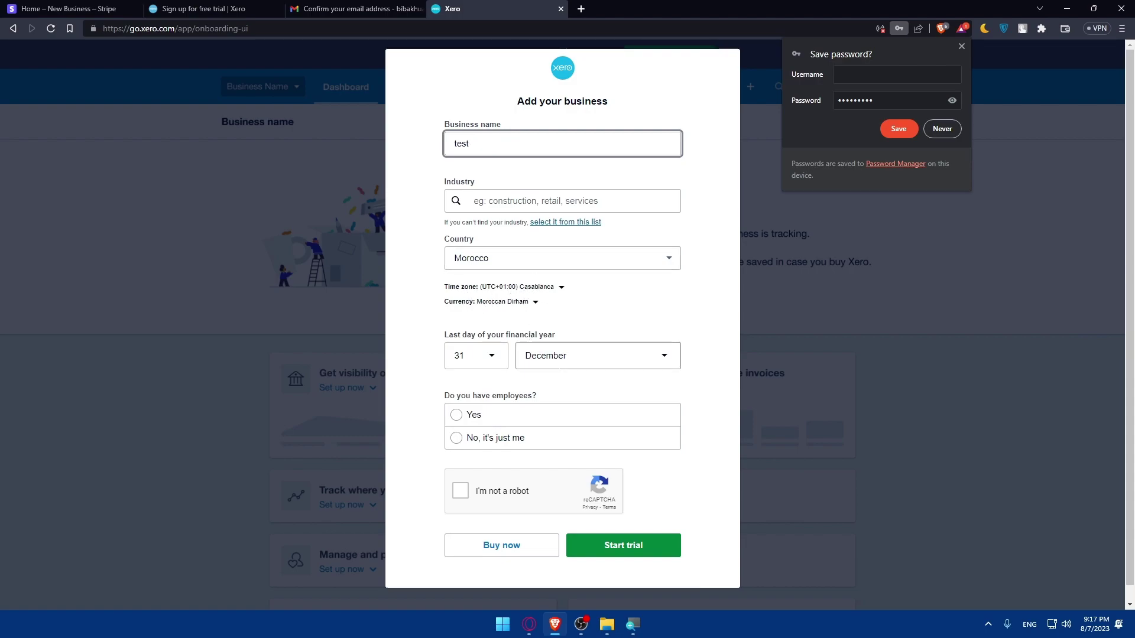
- Add business 'test' in Music and Other Sound Recording Activities with no employees, start the trial, dismiss password save
{"action": "left_click", "coordinate": [456, 437]}
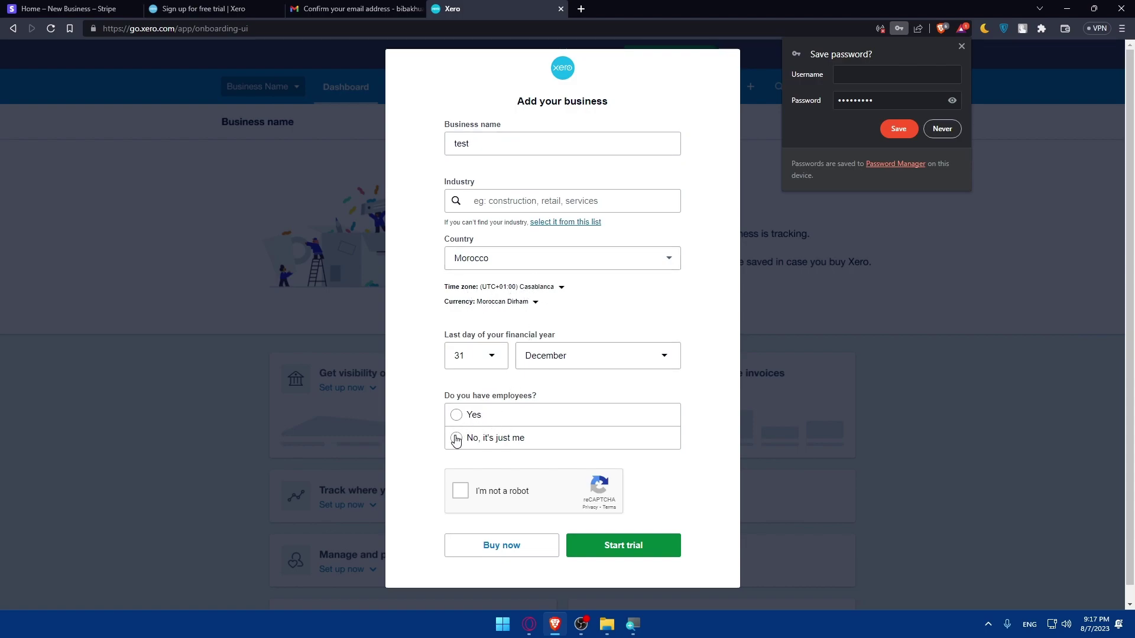
{"action": "left_click", "coordinate": [461, 494]}
{"action": "left_click", "coordinate": [608, 544]}
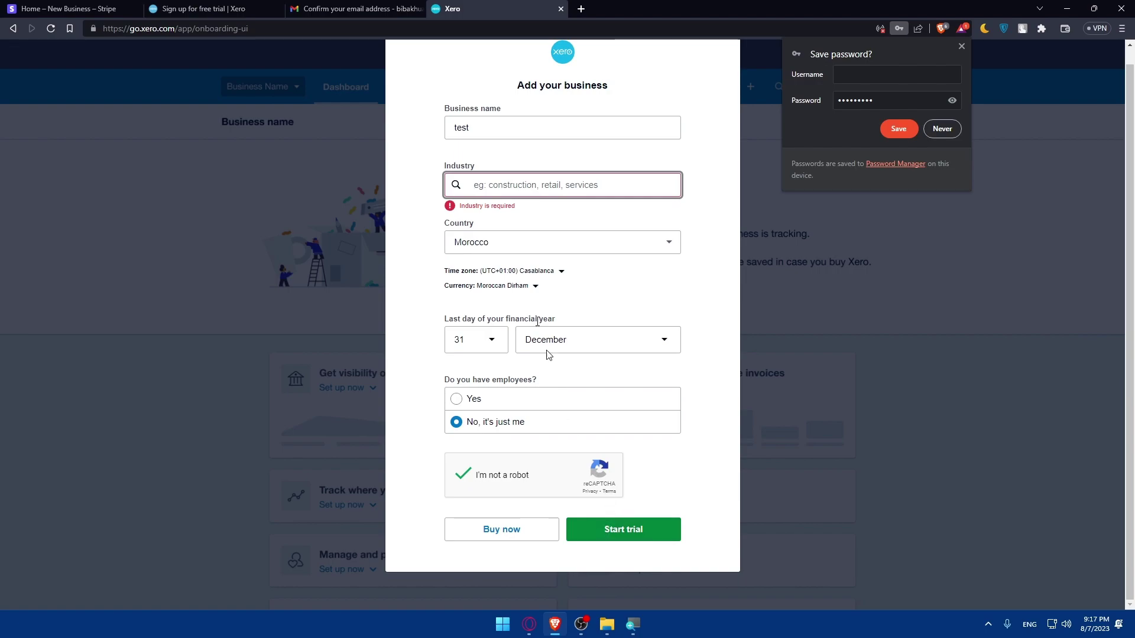
{"action": "type", "text": "music"}
{"action": "left_click", "coordinate": [535, 243]}
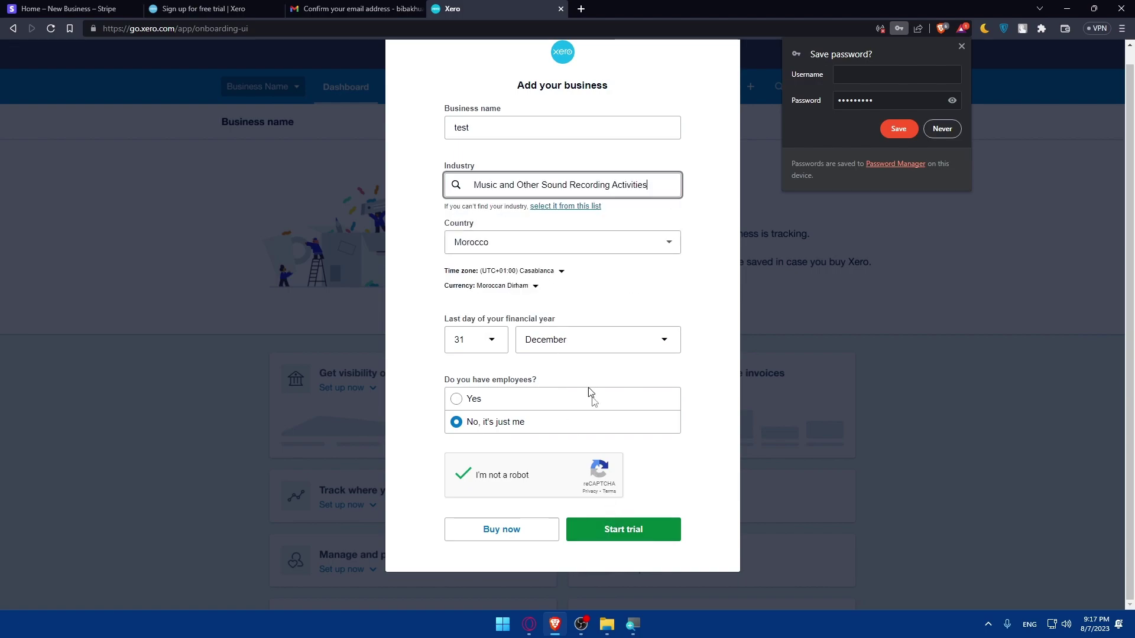
{"action": "left_click", "coordinate": [618, 531]}
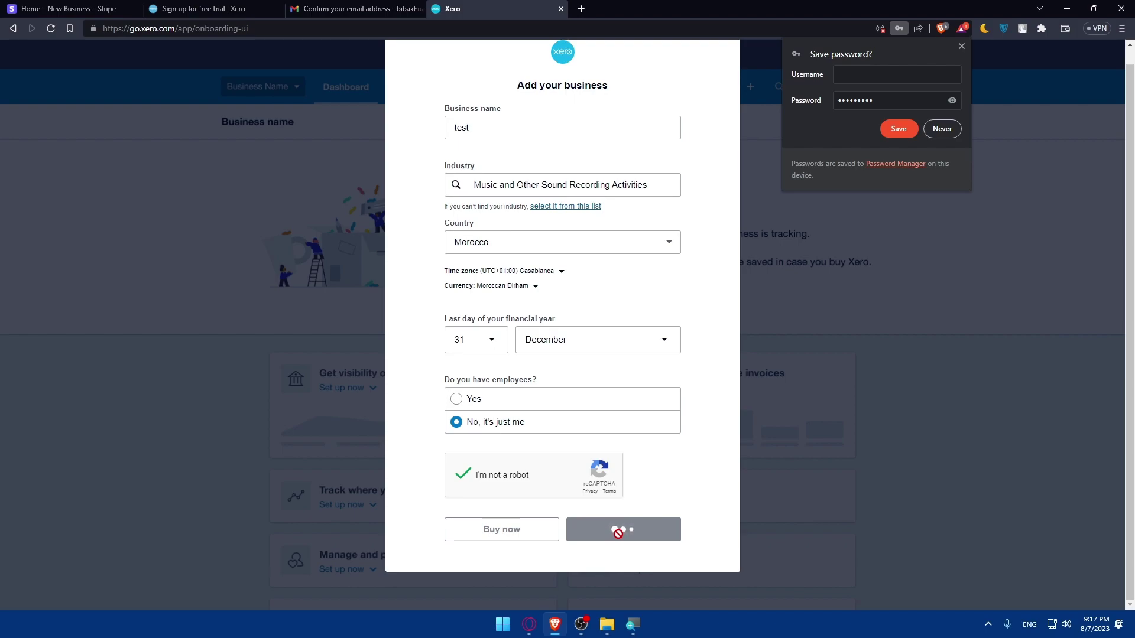
{"action": "left_click", "coordinate": [961, 46]}
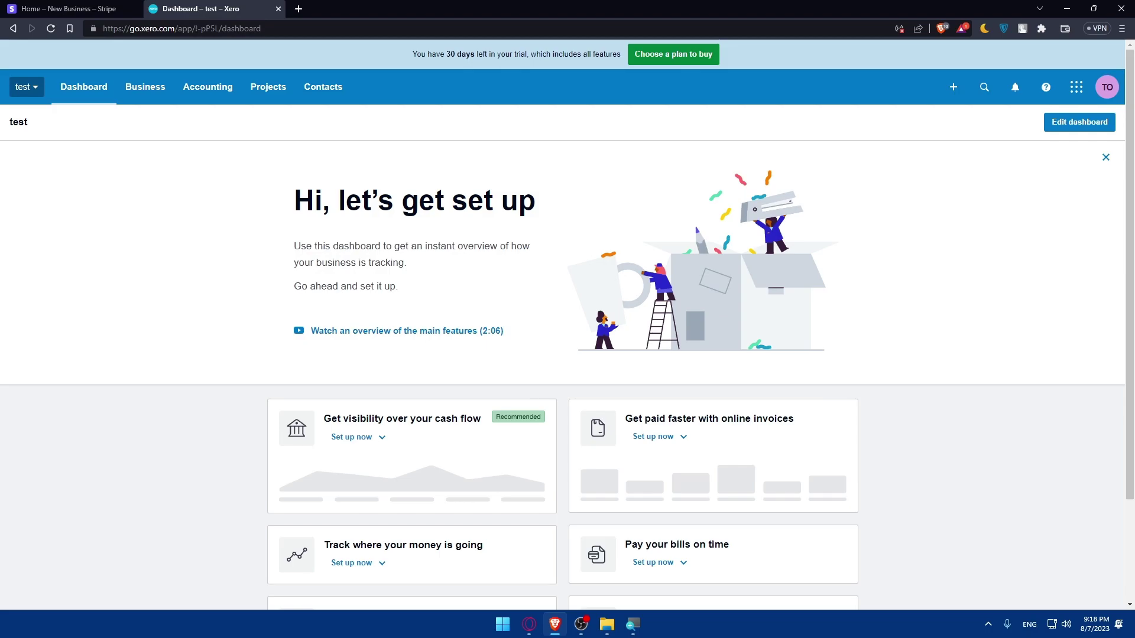
- Go to apps that connect with Xero and search the App Store for 'strip'
{"action": "scroll", "coordinate": [577, 352], "scroll_direction": "down", "scroll_amount": 2}
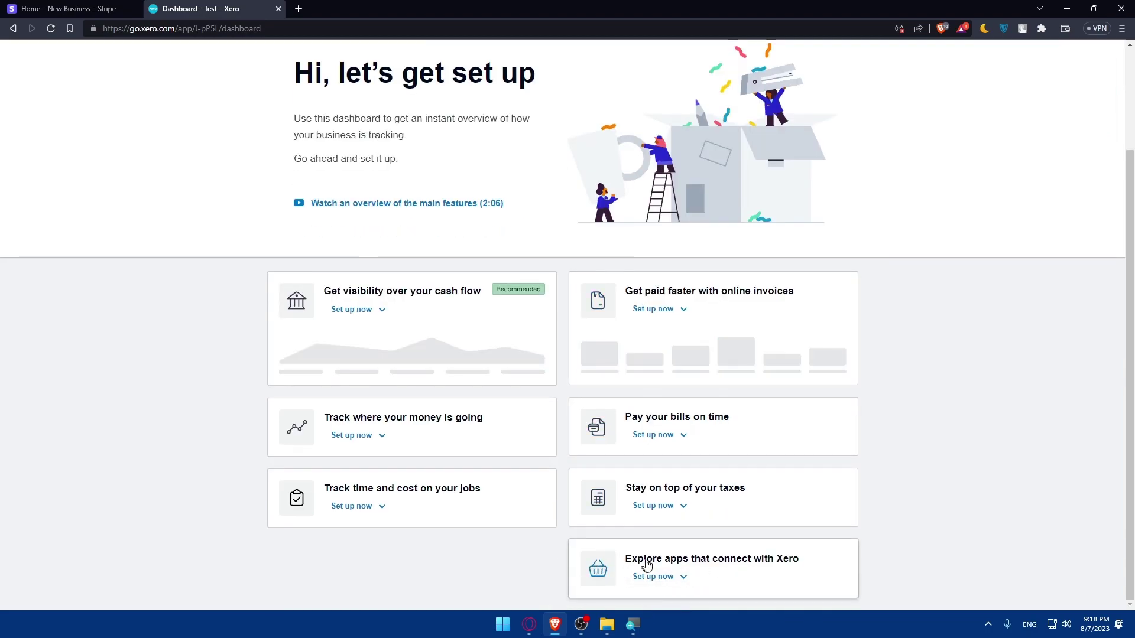
{"action": "left_click", "coordinate": [673, 578]}
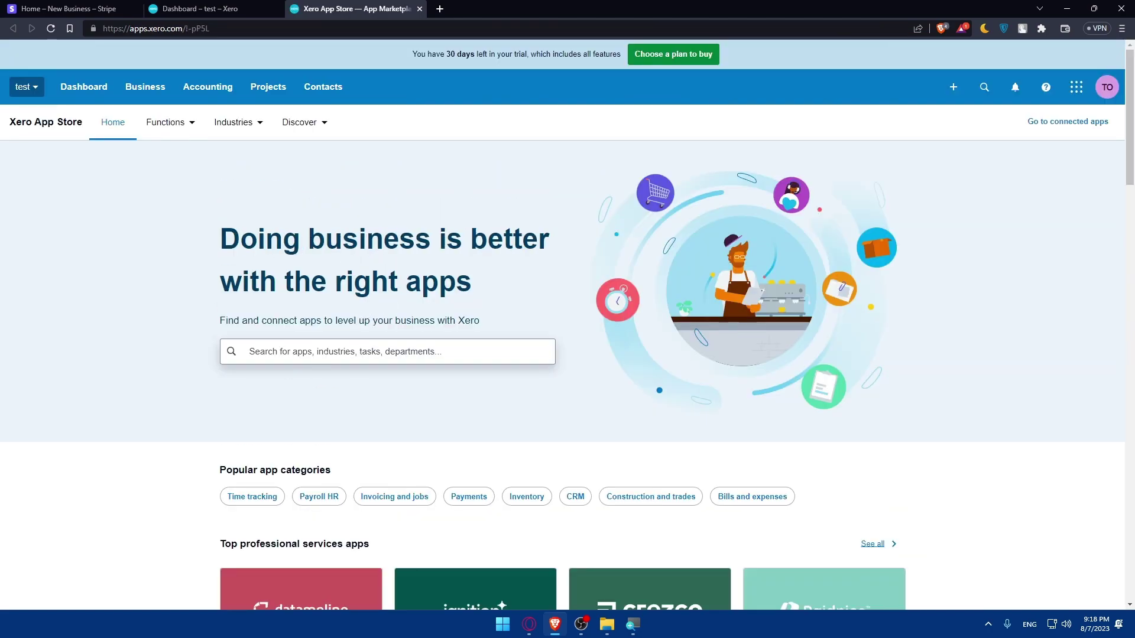
{"action": "left_click", "coordinate": [322, 359]}
{"action": "type", "text": "stripe"}
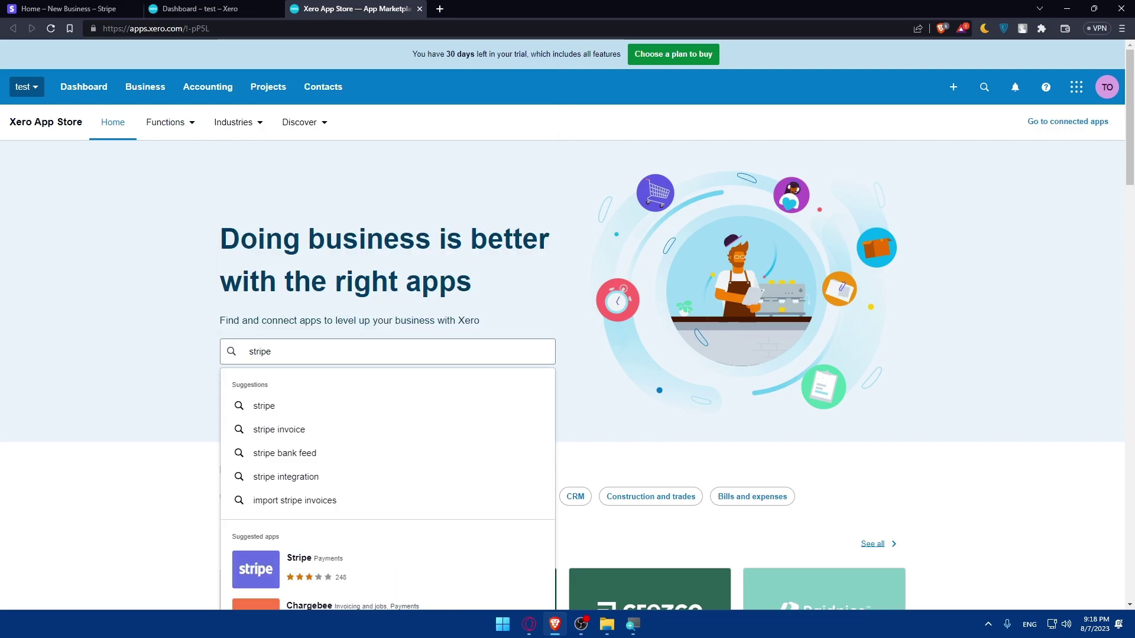
{"action": "scroll", "coordinate": [286, 531], "scroll_direction": "down", "scroll_amount": 2}
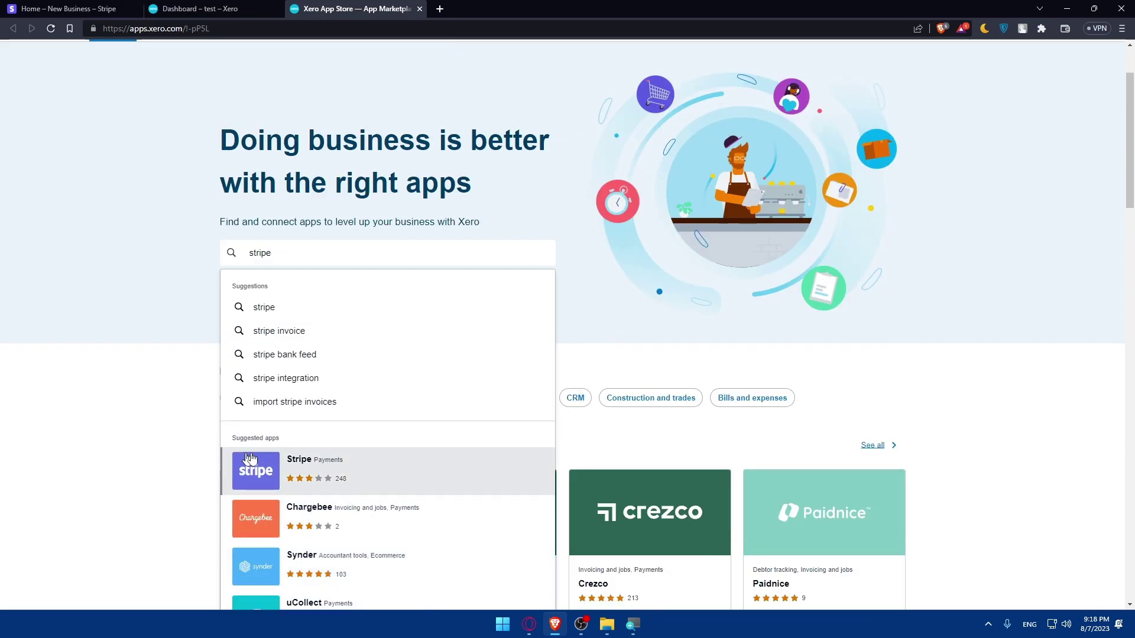
- Open the Stripe app's App Store page and scroll through its Overview section
{"action": "left_click", "coordinate": [373, 471]}
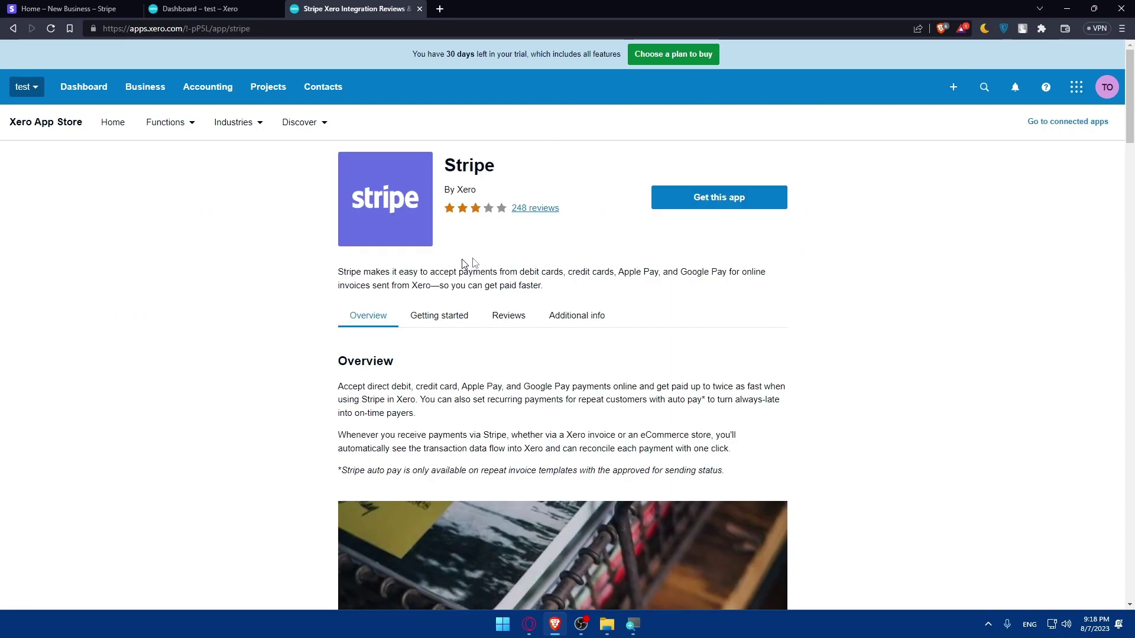
{"action": "left_click", "coordinate": [378, 322]}
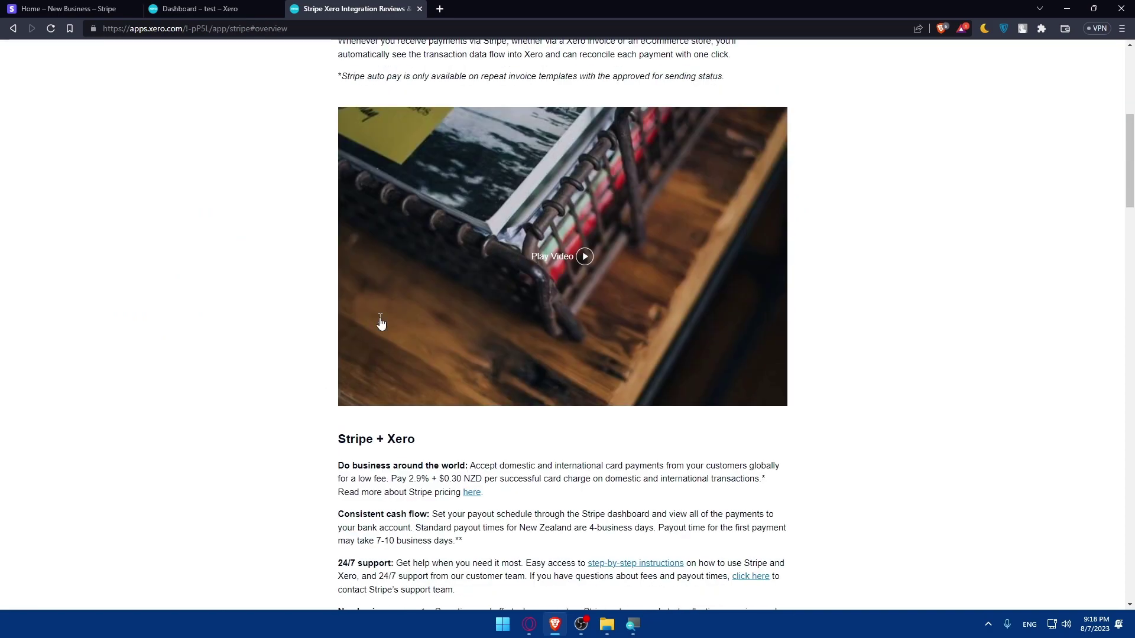
{"action": "scroll", "coordinate": [381, 324], "scroll_direction": "down", "scroll_amount": 15}
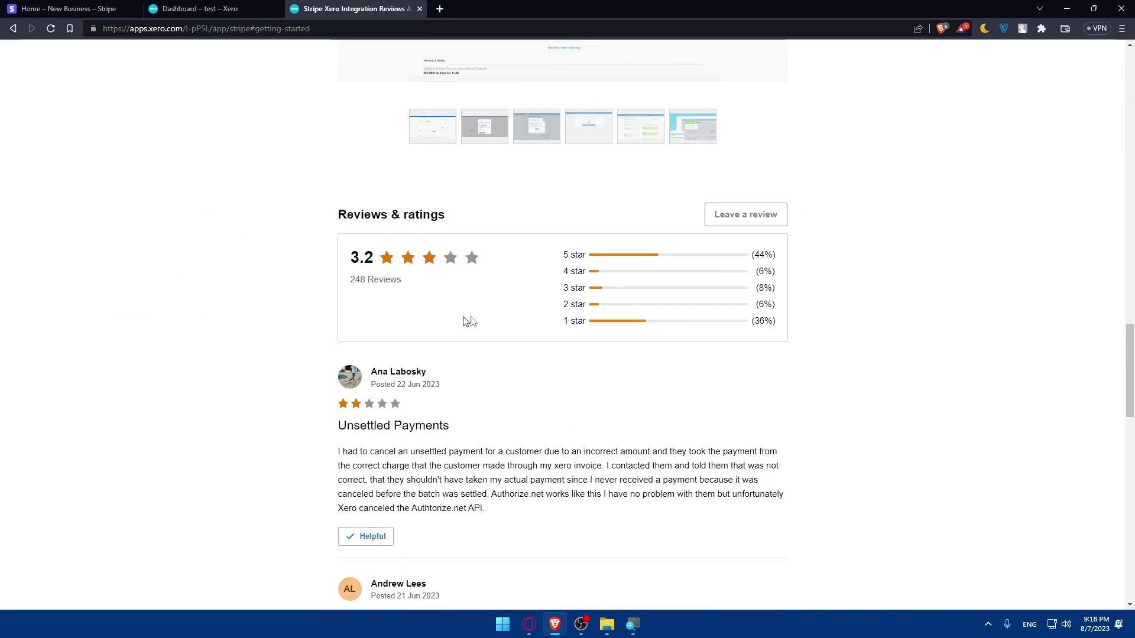
{"action": "scroll", "coordinate": [482, 321], "scroll_direction": "down", "scroll_amount": 15}
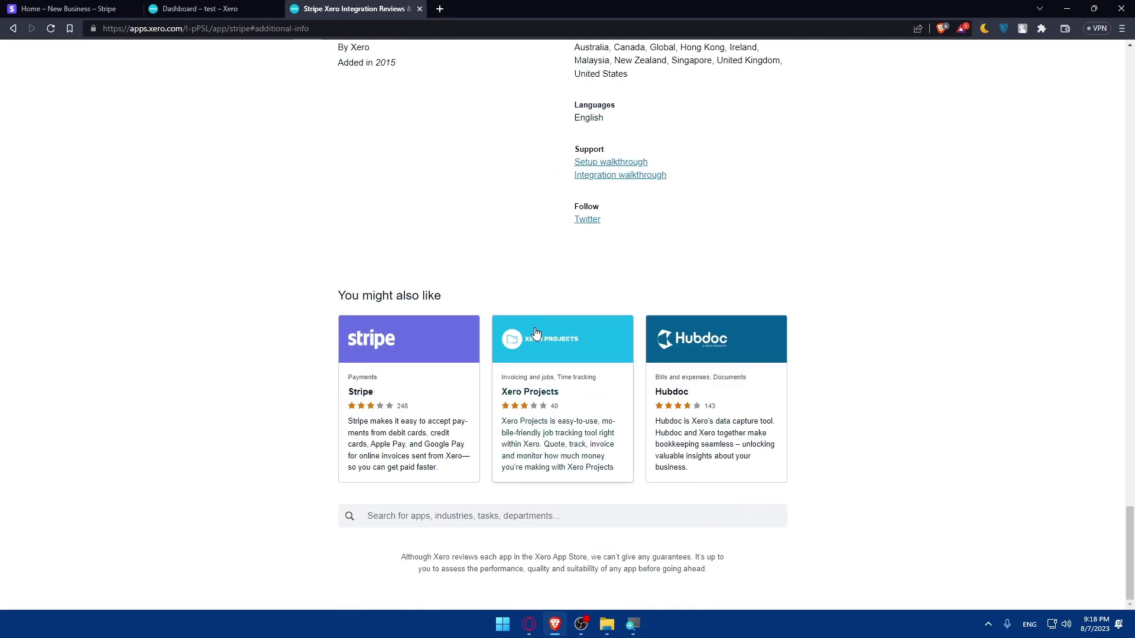
{"action": "scroll", "coordinate": [532, 331], "scroll_direction": "up", "scroll_amount": 20}
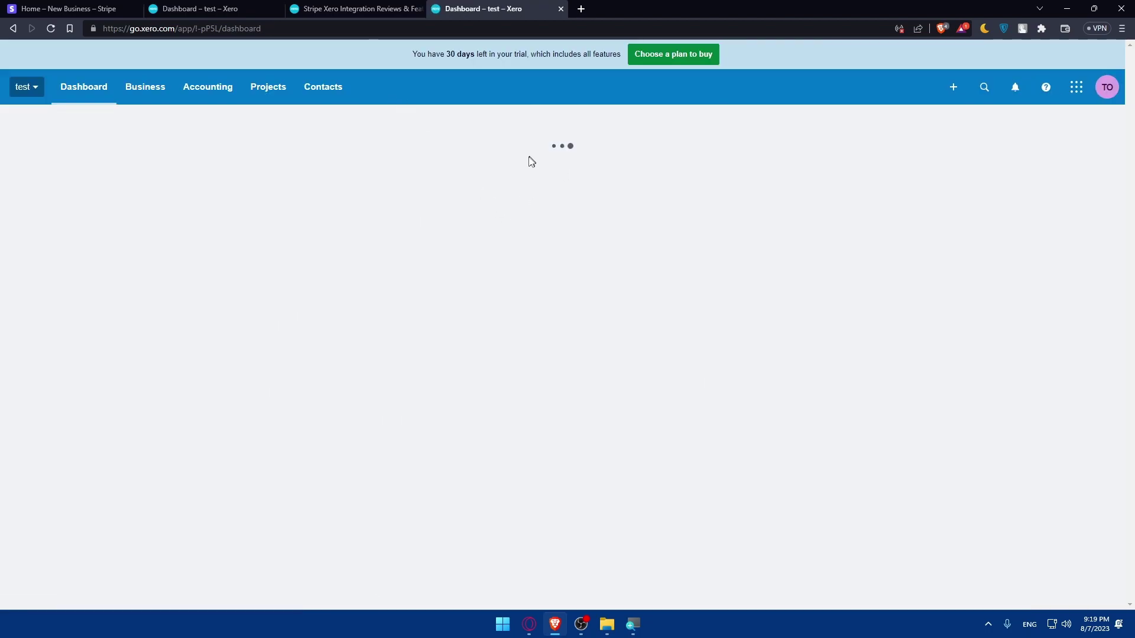
- Show the recommended apps from the dashboard and search the App Store for 'stripe'
{"action": "scroll", "coordinate": [590, 346], "scroll_direction": "down", "scroll_amount": 3}
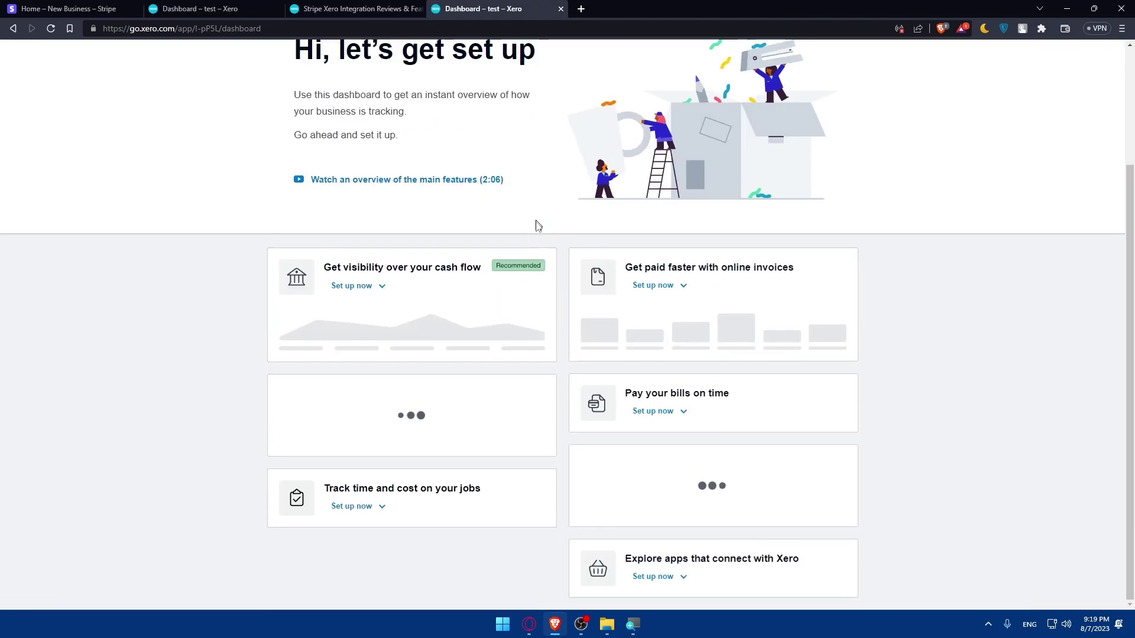
{"action": "left_click", "coordinate": [654, 576]}
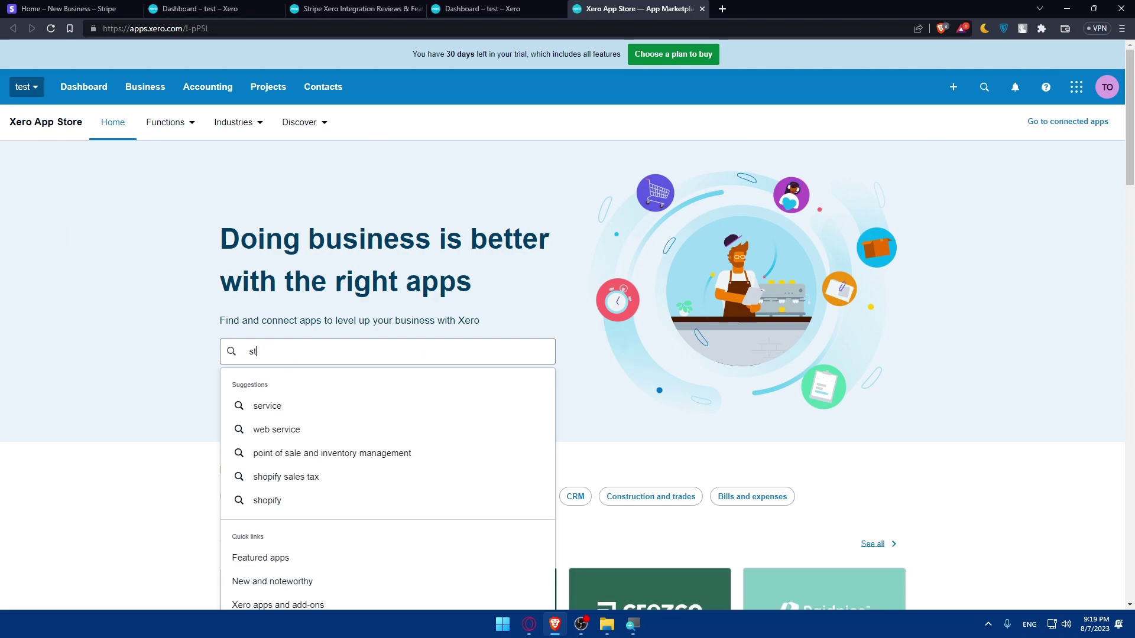
{"action": "type", "text": "ri"}
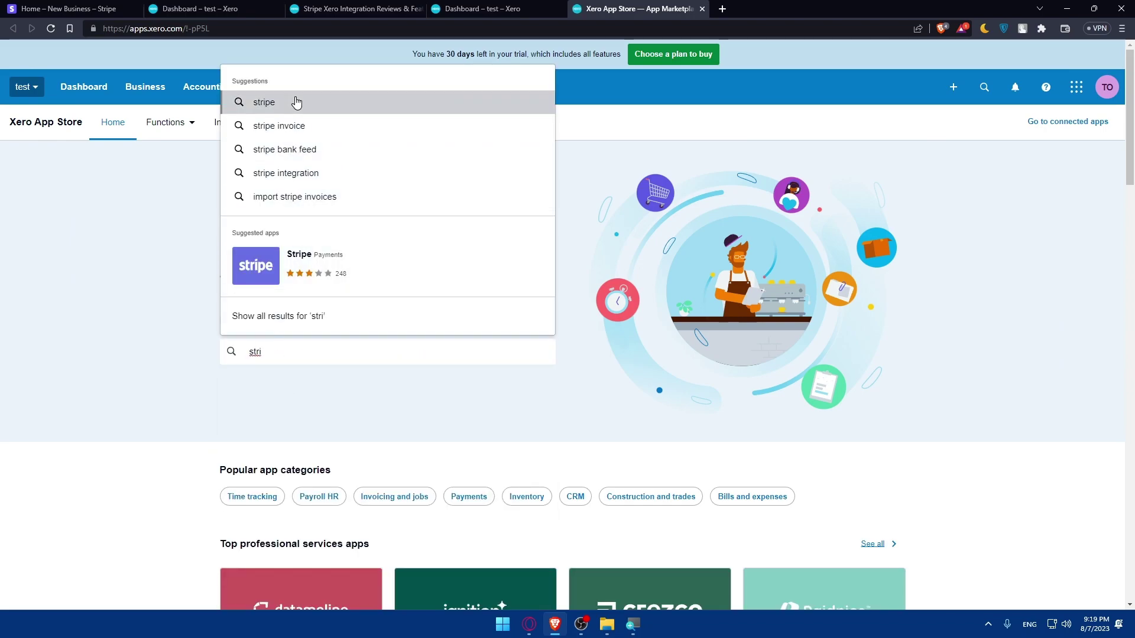
{"action": "left_click", "coordinate": [296, 102]}
- Open the Stripe app, choose Get this app, then close the Stripe partnership tab
{"action": "left_click", "coordinate": [291, 205]}
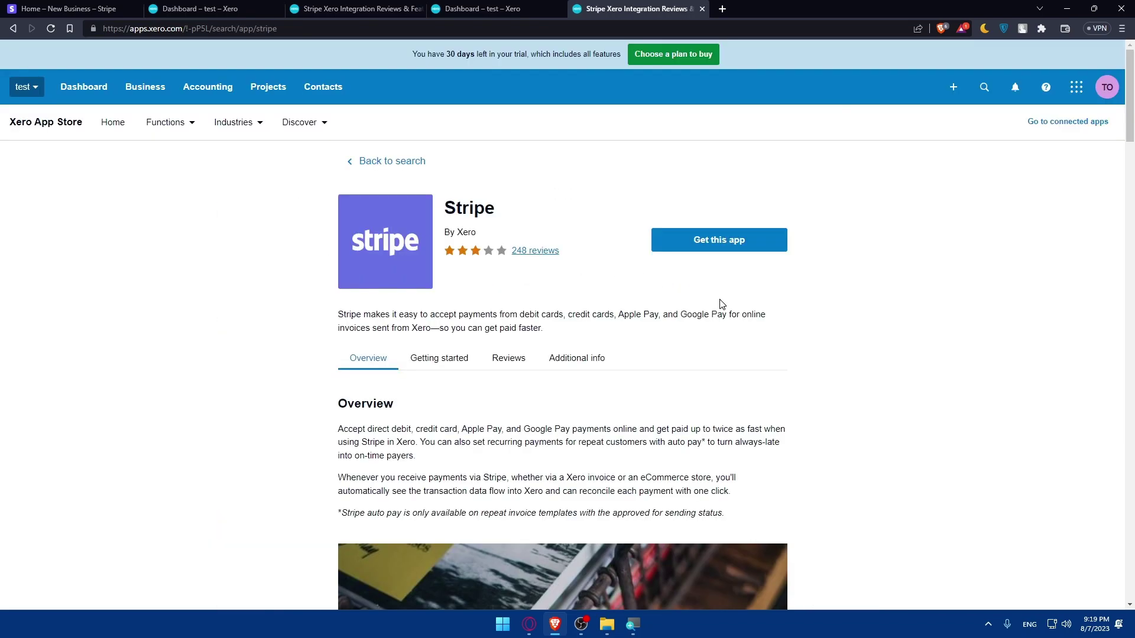
{"action": "left_click", "coordinate": [715, 240]}
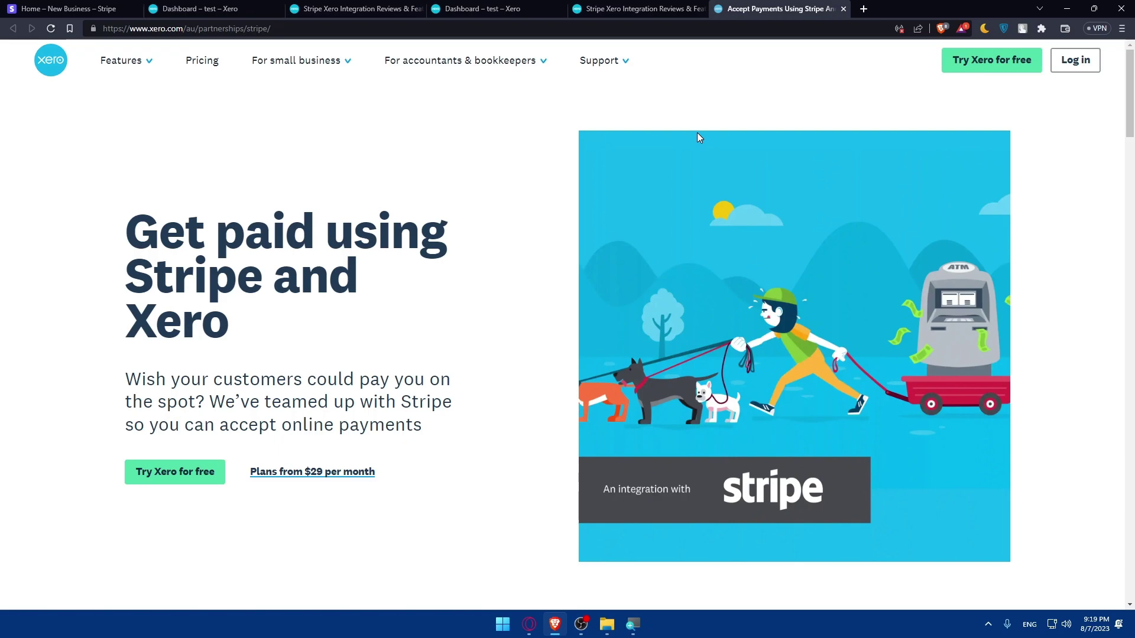
{"action": "left_click", "coordinate": [844, 9]}
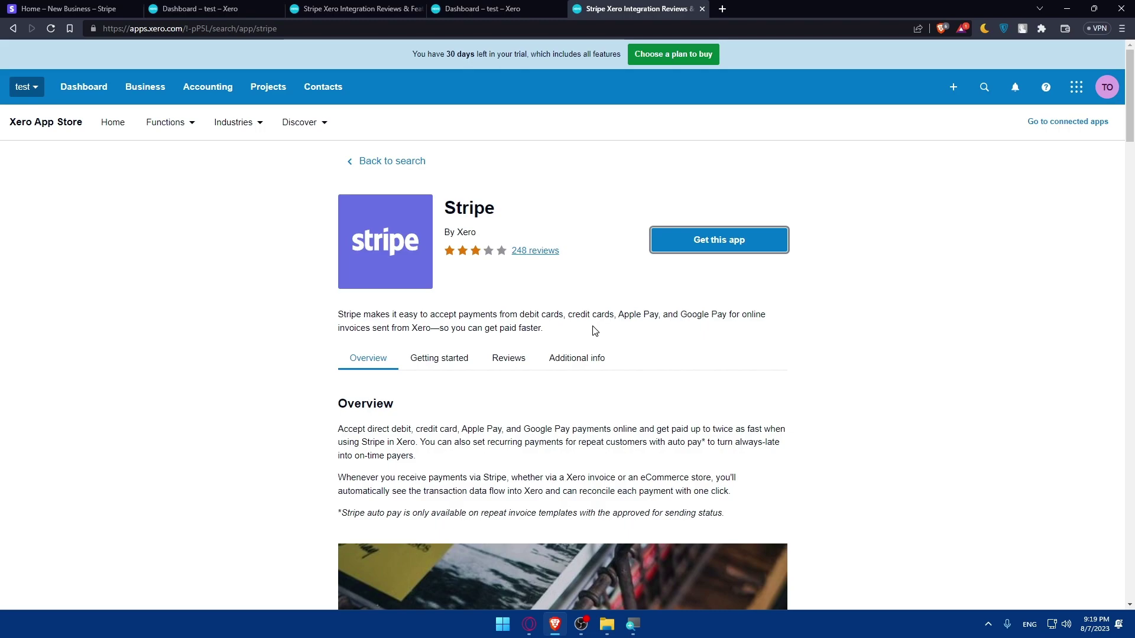
- Read the Stripe app's Getting started steps, including the notes for existing Stripe accounts
{"action": "left_click", "coordinate": [464, 358]}
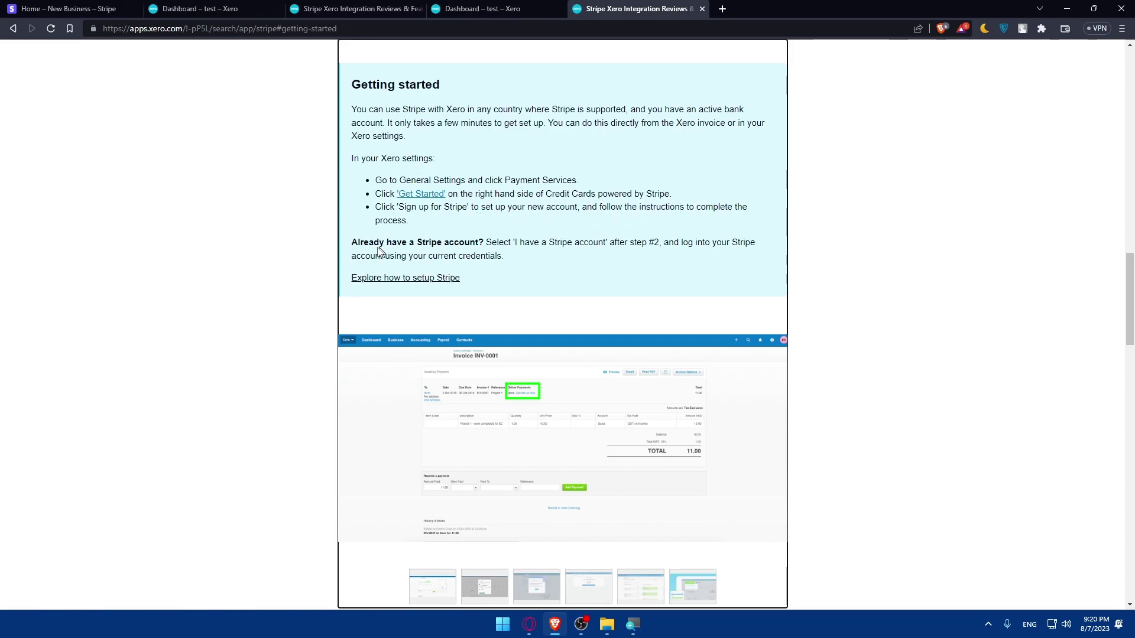
{"action": "left_click_drag", "start_coordinate": [351, 246], "coordinate": [459, 245]}
{"action": "left_click", "coordinate": [558, 266]}
{"action": "left_click_drag", "start_coordinate": [512, 242], "coordinate": [576, 255]}
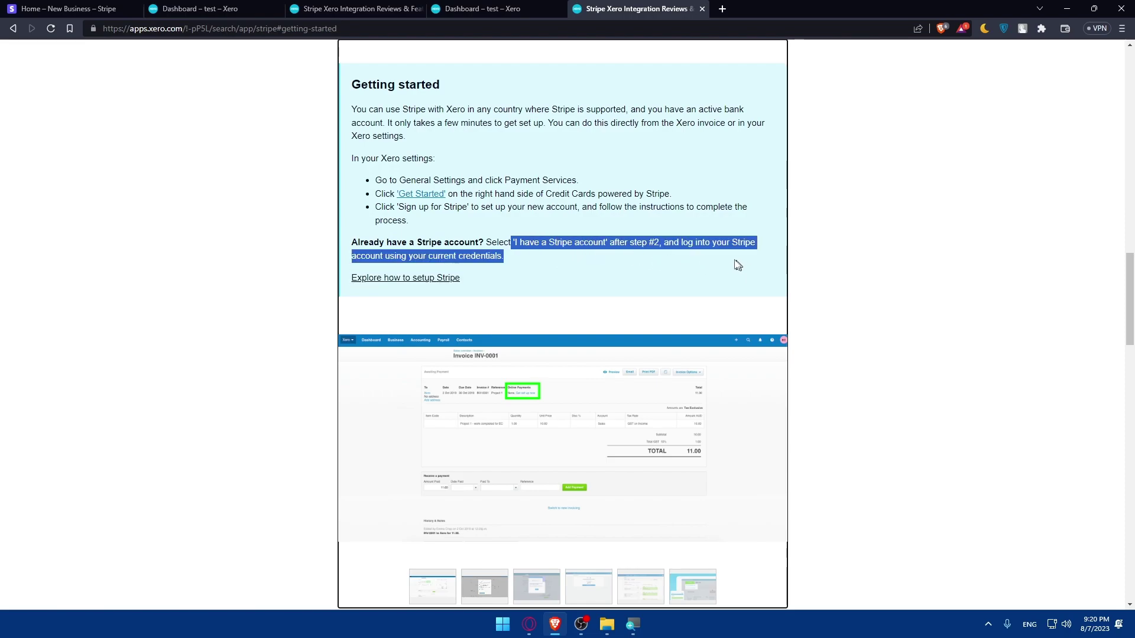
{"action": "left_click", "coordinate": [680, 272]}
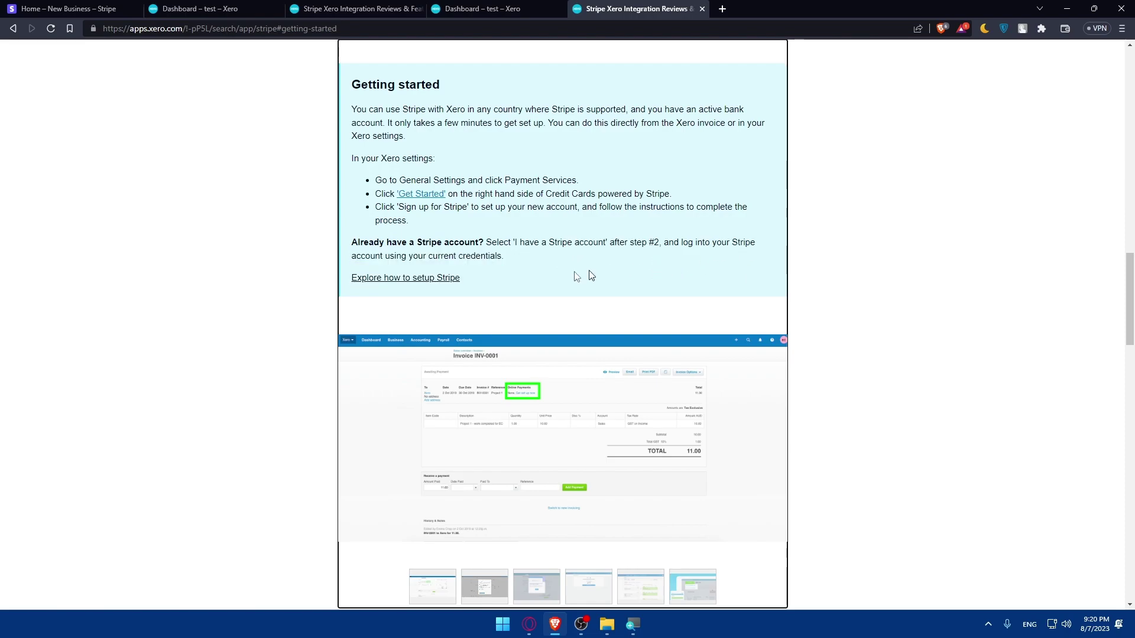
- Open the guide on how to set up Stripe and scroll through it
{"action": "left_click", "coordinate": [511, 275]}
{"action": "scroll", "coordinate": [420, 289], "scroll_direction": "down", "scroll_amount": 2}
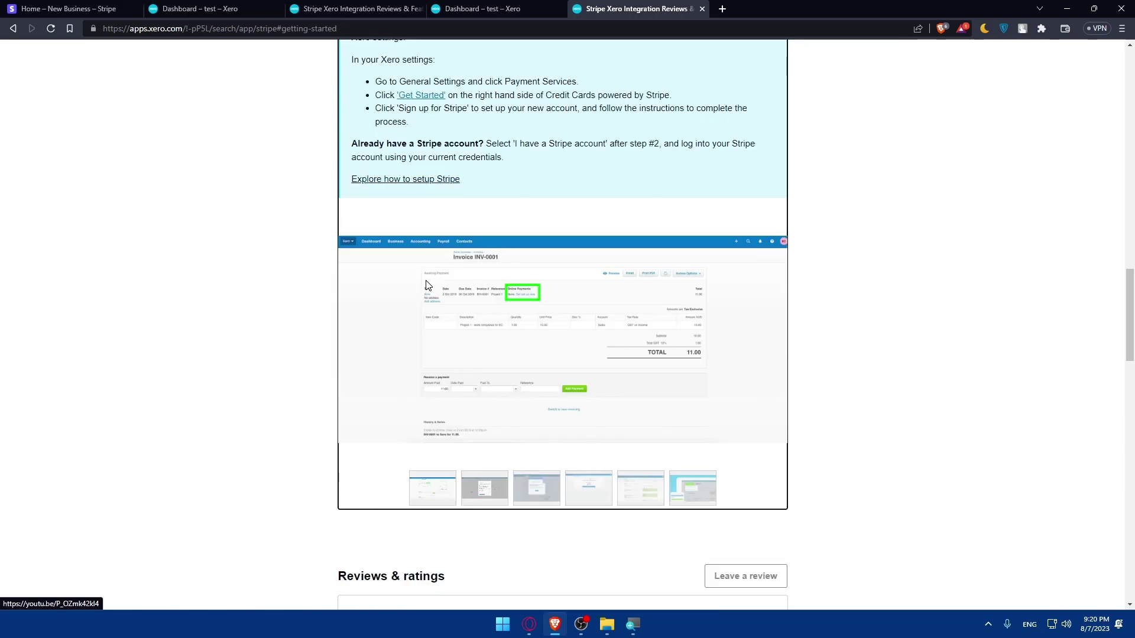
{"action": "scroll", "coordinate": [458, 270], "scroll_direction": "up", "scroll_amount": 10}
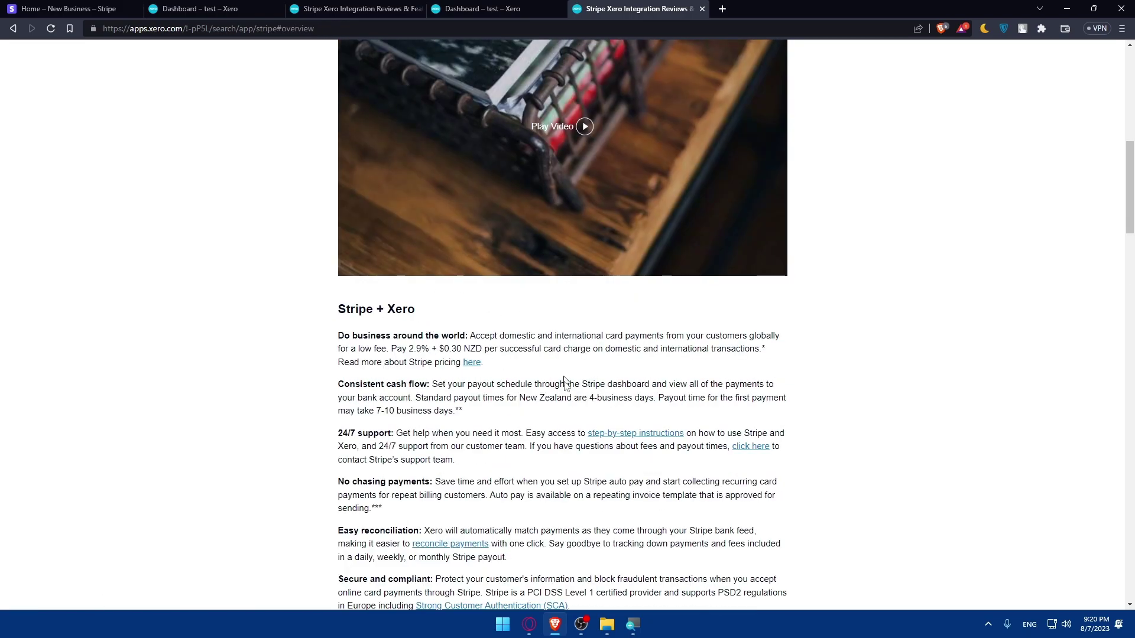
{"action": "scroll", "coordinate": [473, 378], "scroll_direction": "down", "scroll_amount": 5}
{"action": "scroll", "coordinate": [469, 375], "scroll_direction": "down", "scroll_amount": 3}
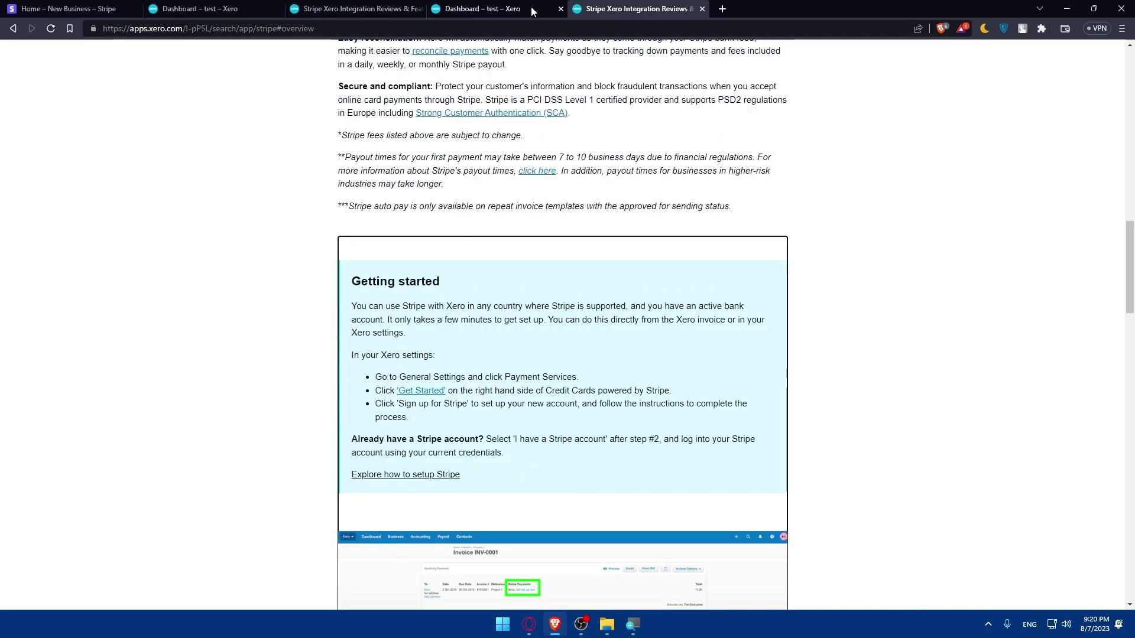
- Glance at the Xero dashboard, review the Stripe app page, then switch to the Stripe dashboard
{"action": "left_click", "coordinate": [476, 8]}
{"action": "scroll", "coordinate": [621, 204], "scroll_direction": "up", "scroll_amount": 8}
{"action": "scroll", "coordinate": [625, 227], "scroll_direction": "down", "scroll_amount": 8}
{"action": "key", "text": "ctrl+Tab"}
{"action": "scroll", "coordinate": [608, 279], "scroll_direction": "up", "scroll_amount": 15}
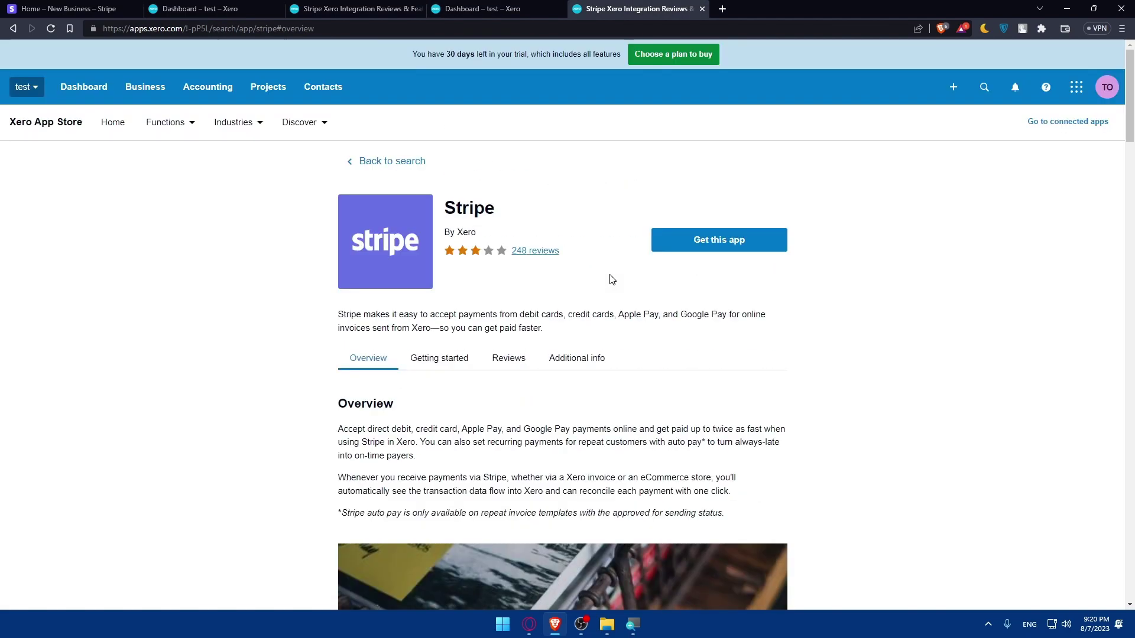
{"action": "scroll", "coordinate": [687, 286], "scroll_direction": "down", "scroll_amount": 10}
{"action": "scroll", "coordinate": [687, 286], "scroll_direction": "down", "scroll_amount": 10}
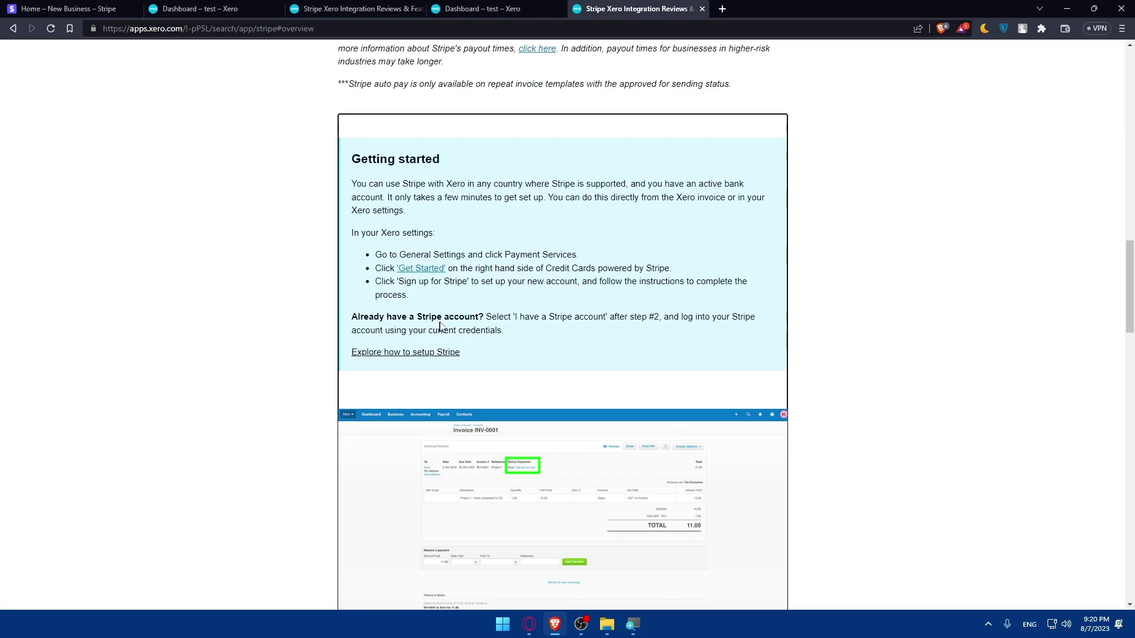
{"action": "scroll", "coordinate": [506, 313], "scroll_direction": "down", "scroll_amount": 5}
{"action": "scroll", "coordinate": [506, 313], "scroll_direction": "down", "scroll_amount": 5}
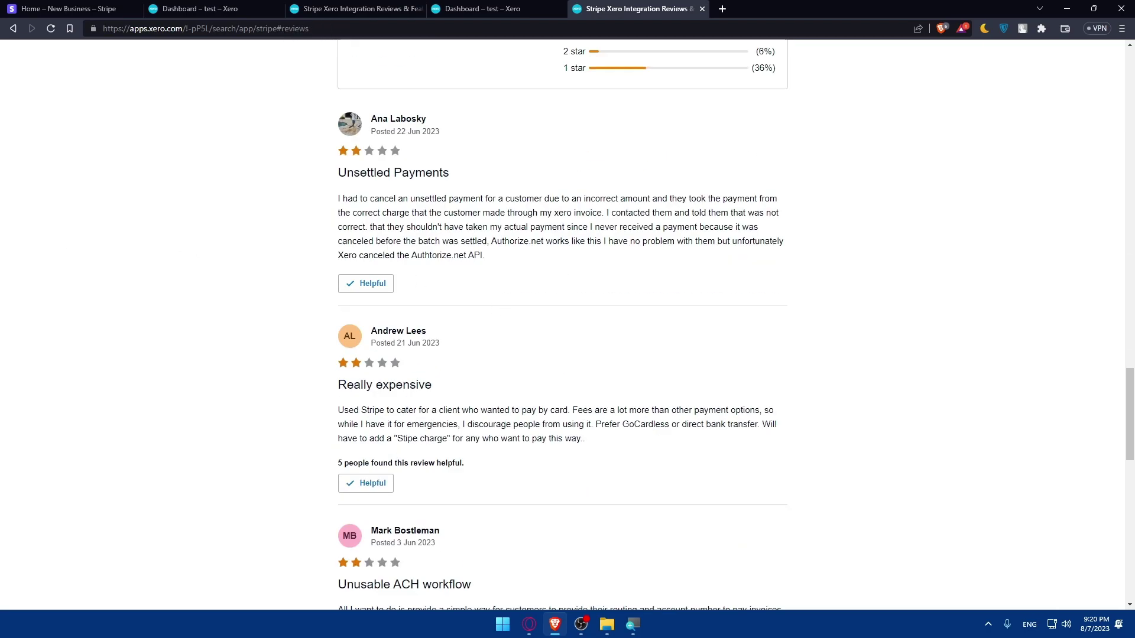
{"action": "left_click", "coordinate": [97, 9]}
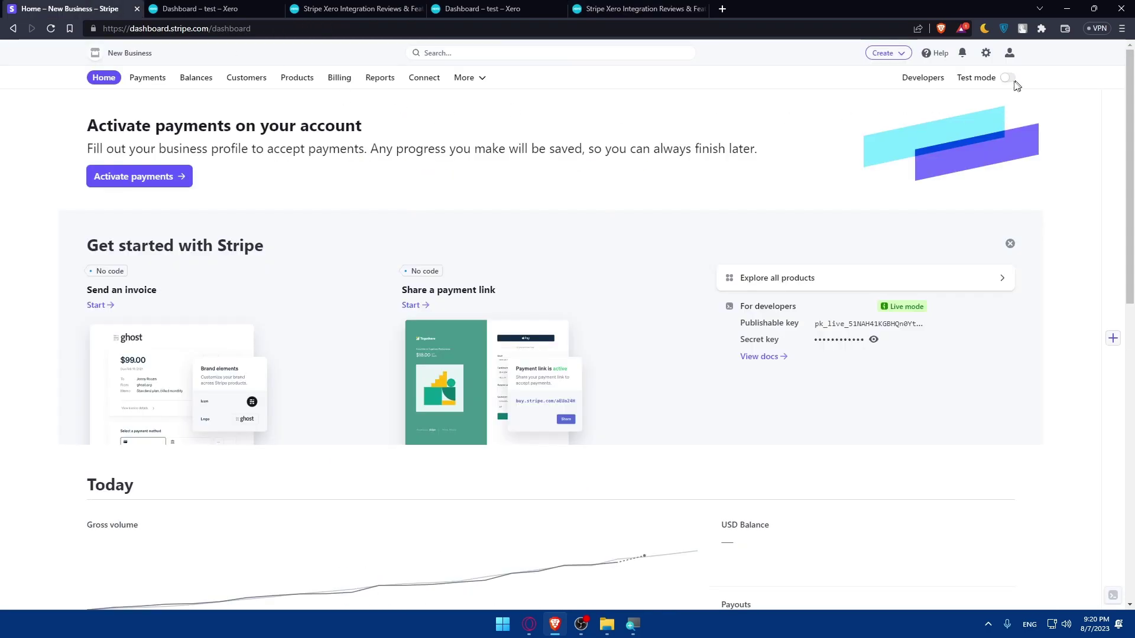